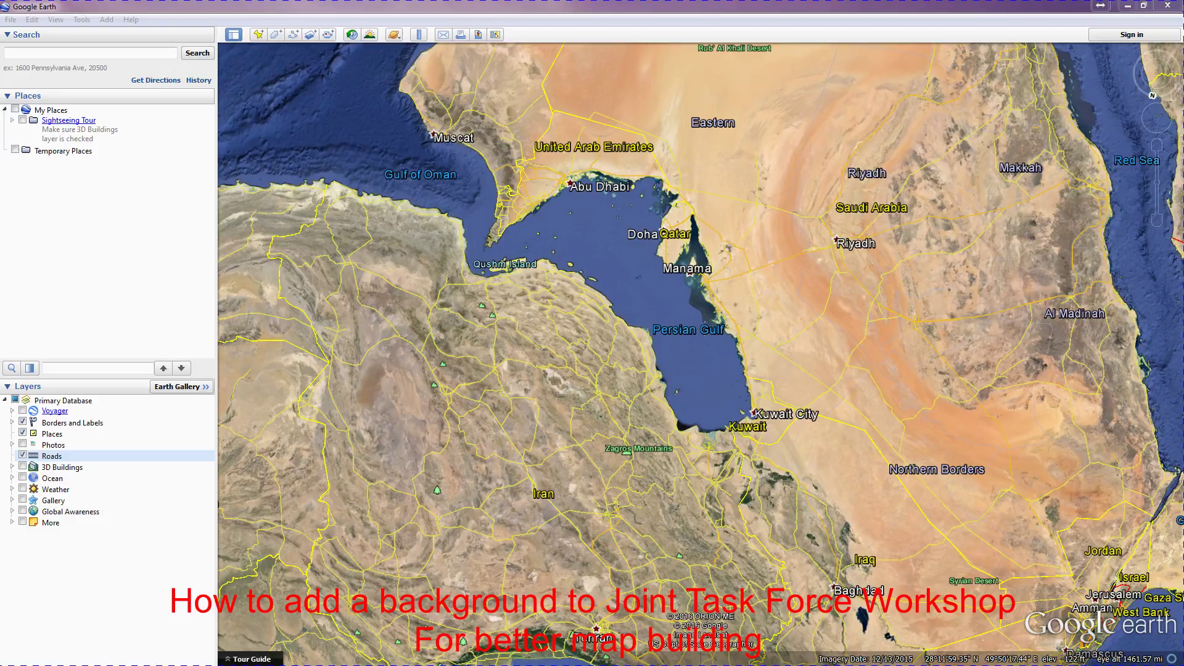
- Switch to the JTF Workshop Manual in Word and read the Load sketch entry for its image format, scale and storage requirements
{"action": "key", "text": "alt+Tab"}
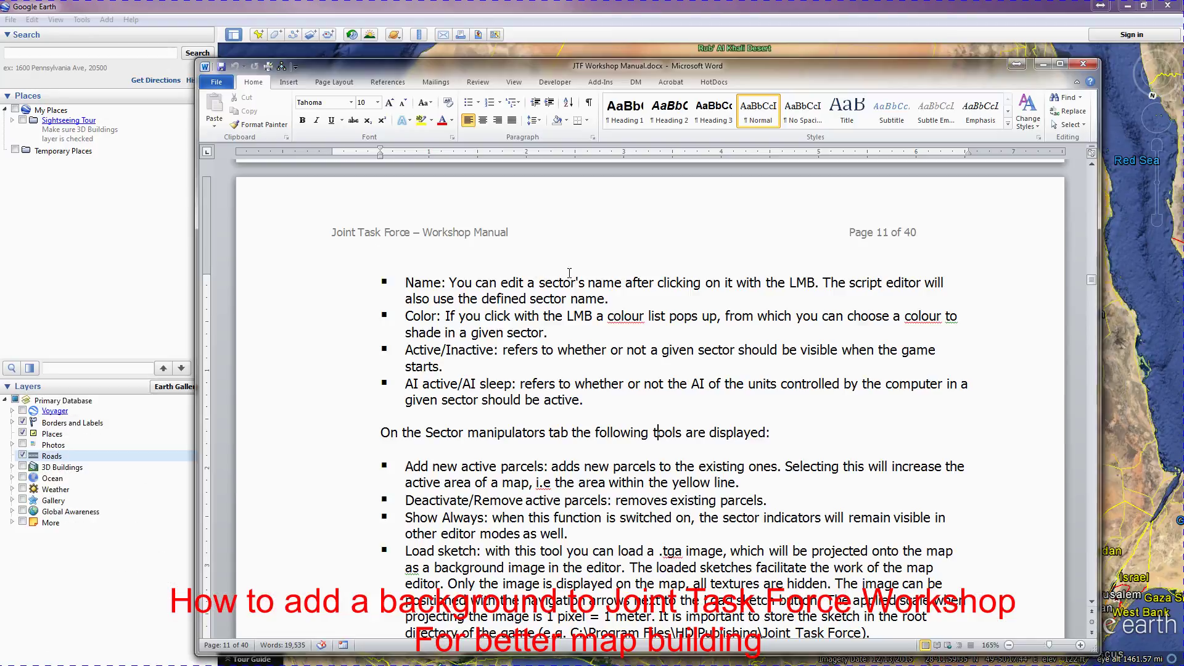
{"action": "scroll", "coordinate": [580, 265], "scroll_direction": "up", "scroll_amount": 2}
{"action": "scroll", "coordinate": [583, 267], "scroll_direction": "up", "scroll_amount": 10}
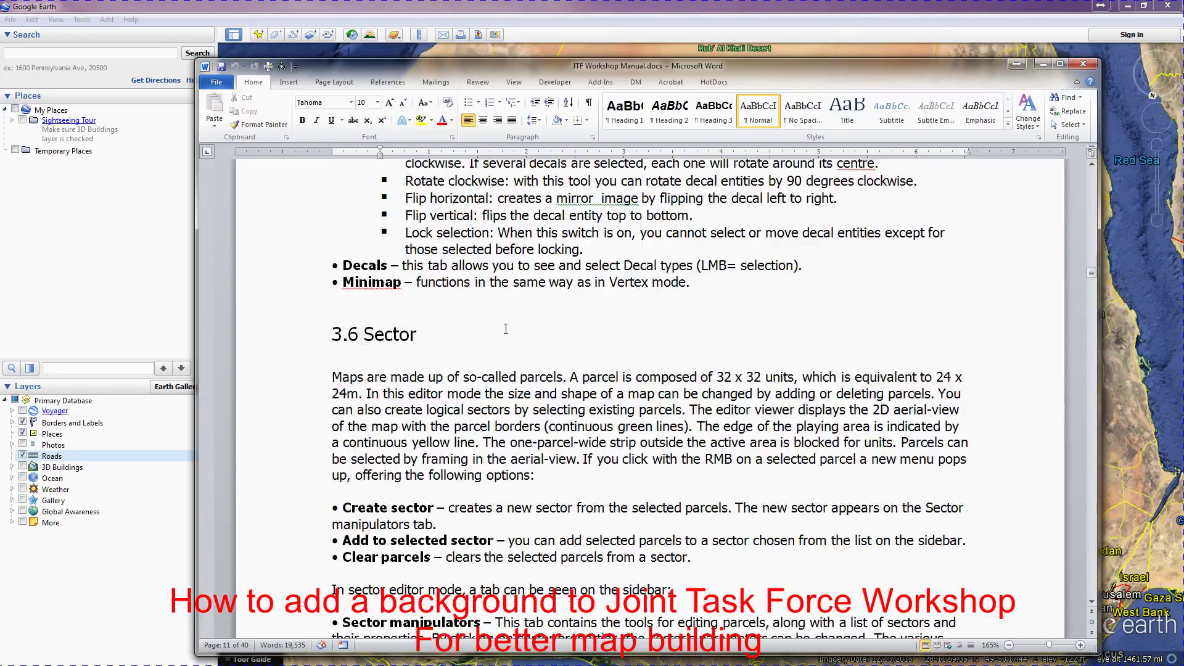
{"action": "scroll", "coordinate": [444, 380], "scroll_direction": "down", "scroll_amount": 4}
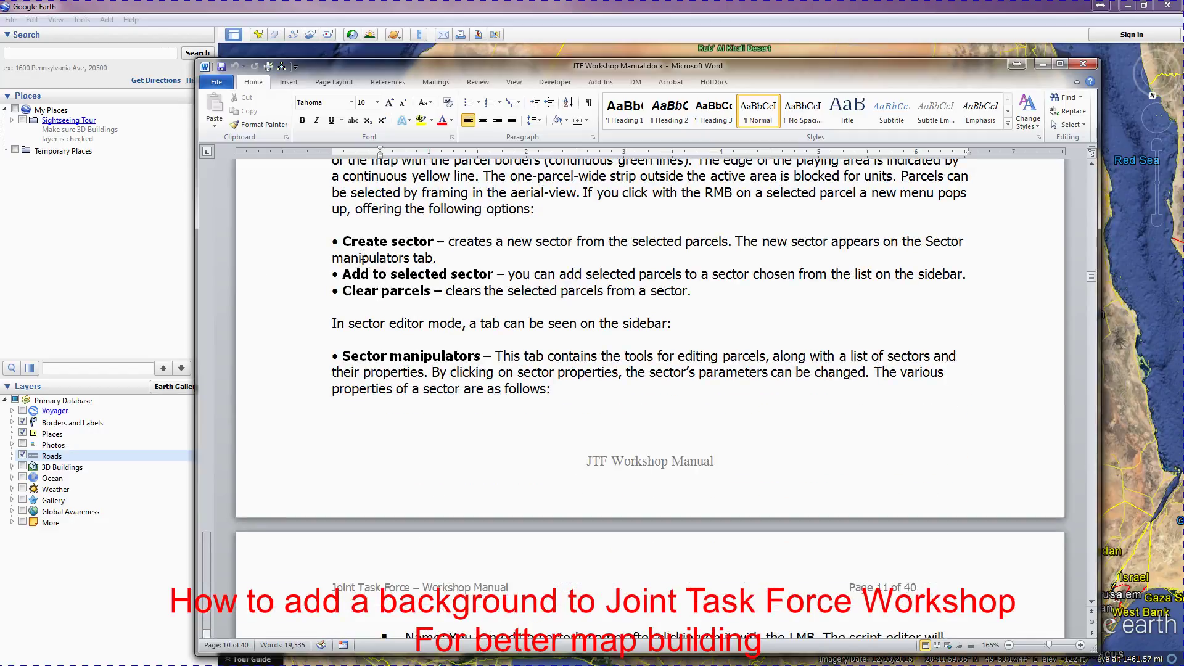
{"action": "scroll", "coordinate": [383, 380], "scroll_direction": "down", "scroll_amount": 10}
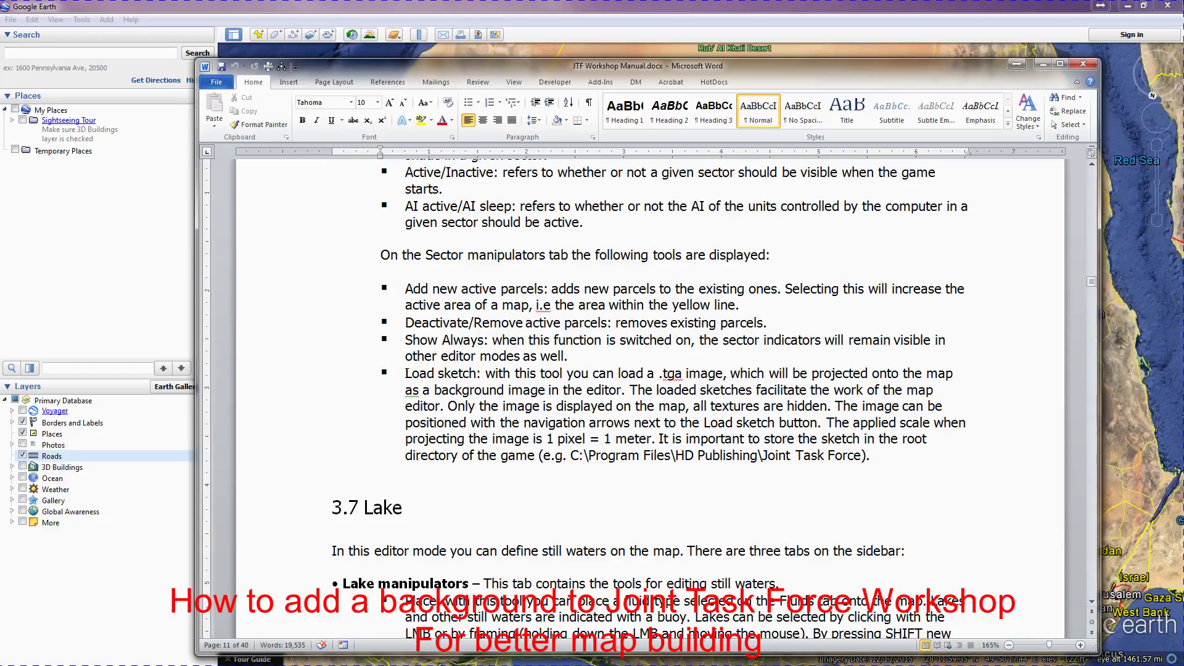
{"action": "mouse_move", "coordinate": [405, 373]}
{"action": "left_mouse_down"}
{"action": "mouse_move", "coordinate": [932, 386]}
{"action": "mouse_move", "coordinate": [965, 425]}
{"action": "mouse_move", "coordinate": [876, 459]}
{"action": "left_mouse_up"}
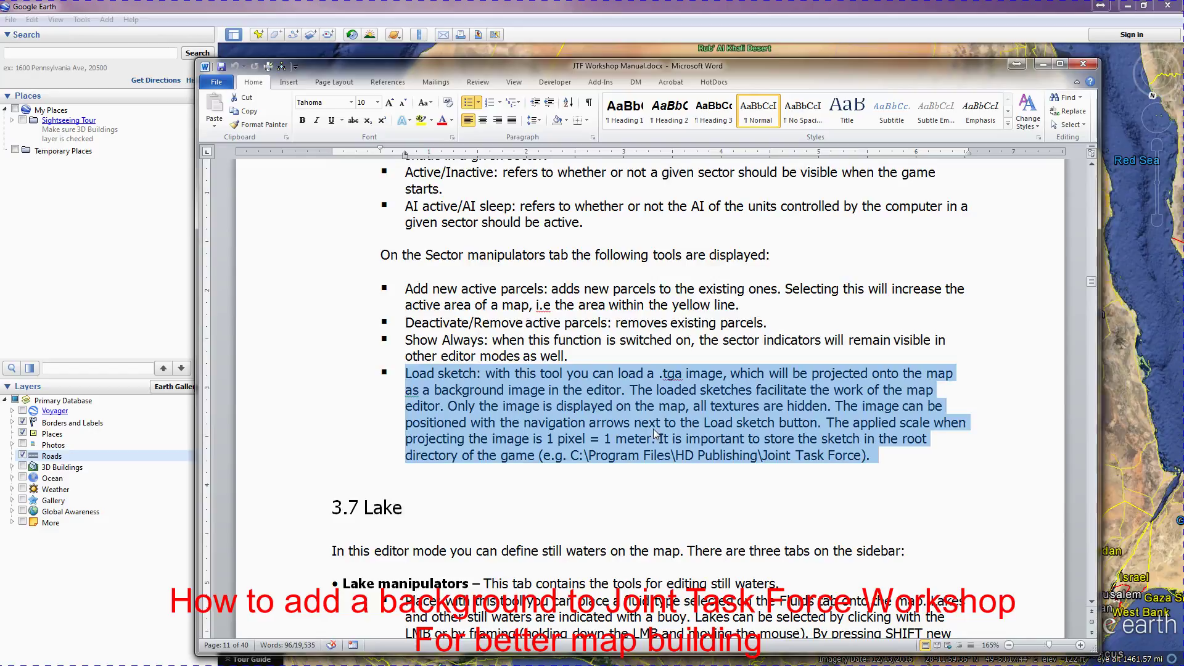
{"action": "left_click", "coordinate": [659, 373]}
{"action": "left_click_drag", "start_coordinate": [659, 373], "coordinate": [719, 374]}
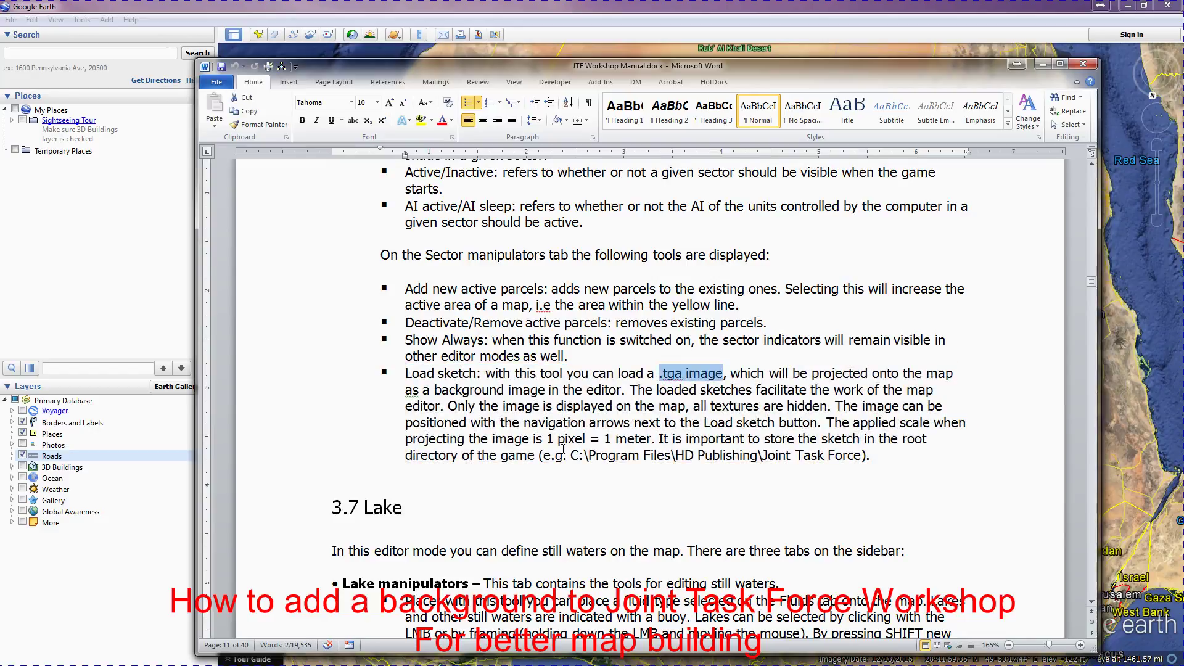
{"action": "left_click_drag", "start_coordinate": [547, 438], "coordinate": [659, 439]}
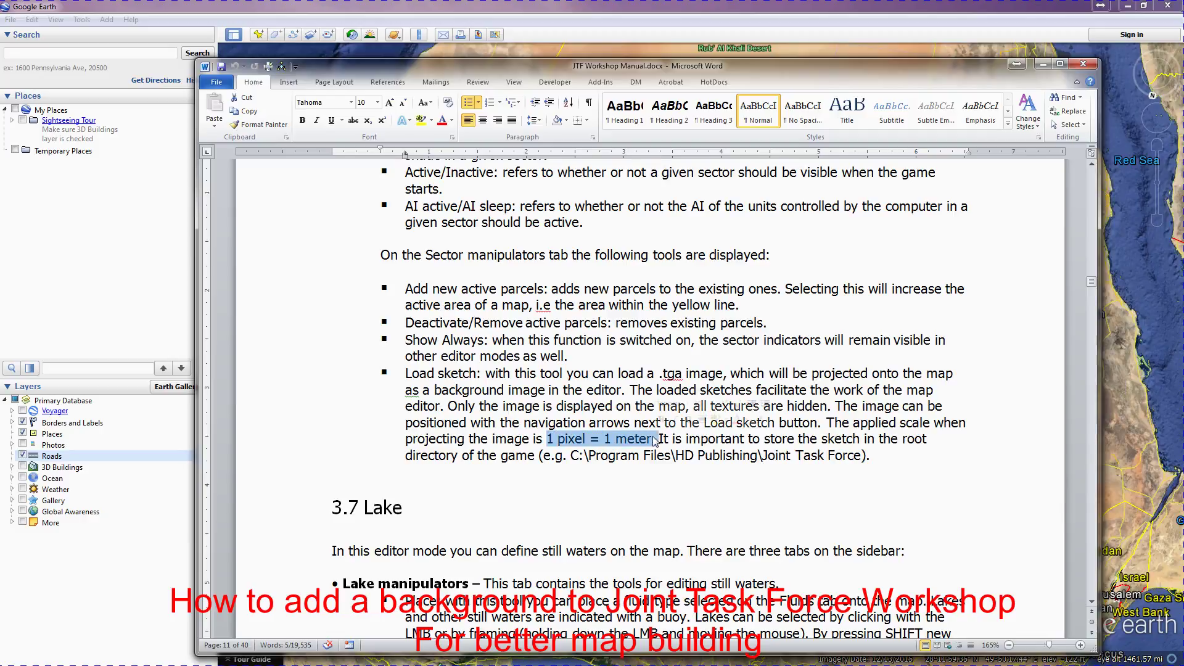
{"action": "left_click", "coordinate": [661, 492]}
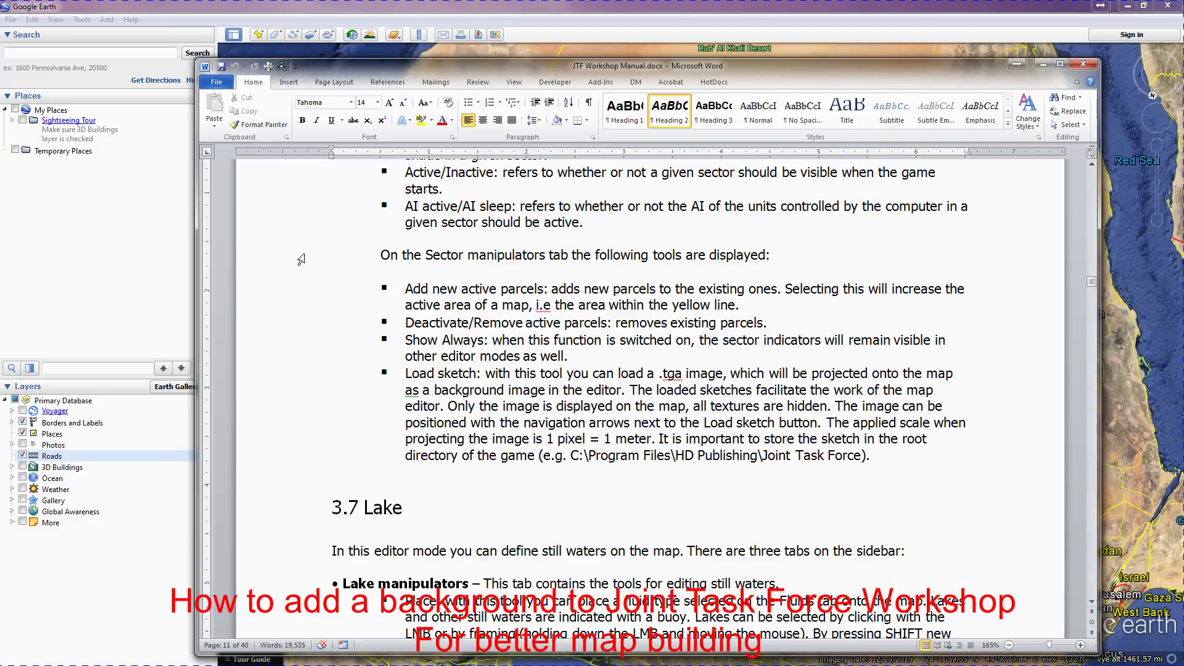
{"action": "left_click", "coordinate": [1042, 63]}
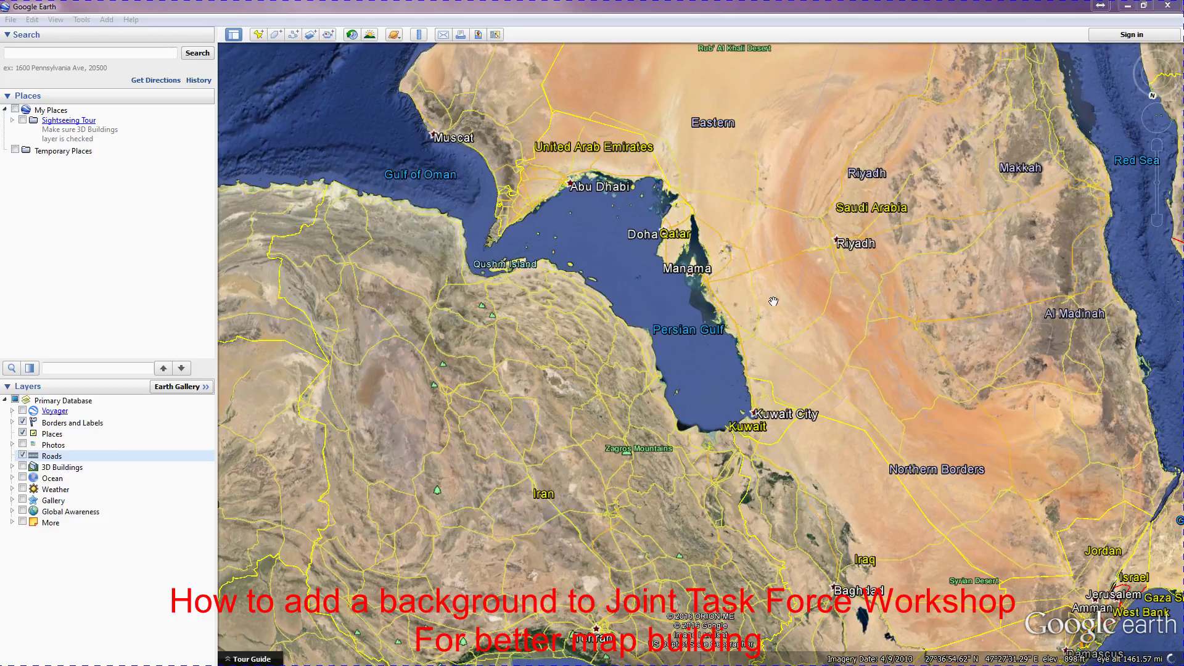
- Locate Khark Island in the northern Persian Gulf in Google Earth and bring the whole island into view
{"action": "scroll", "coordinate": [669, 395], "scroll_direction": "up", "scroll_amount": 3}
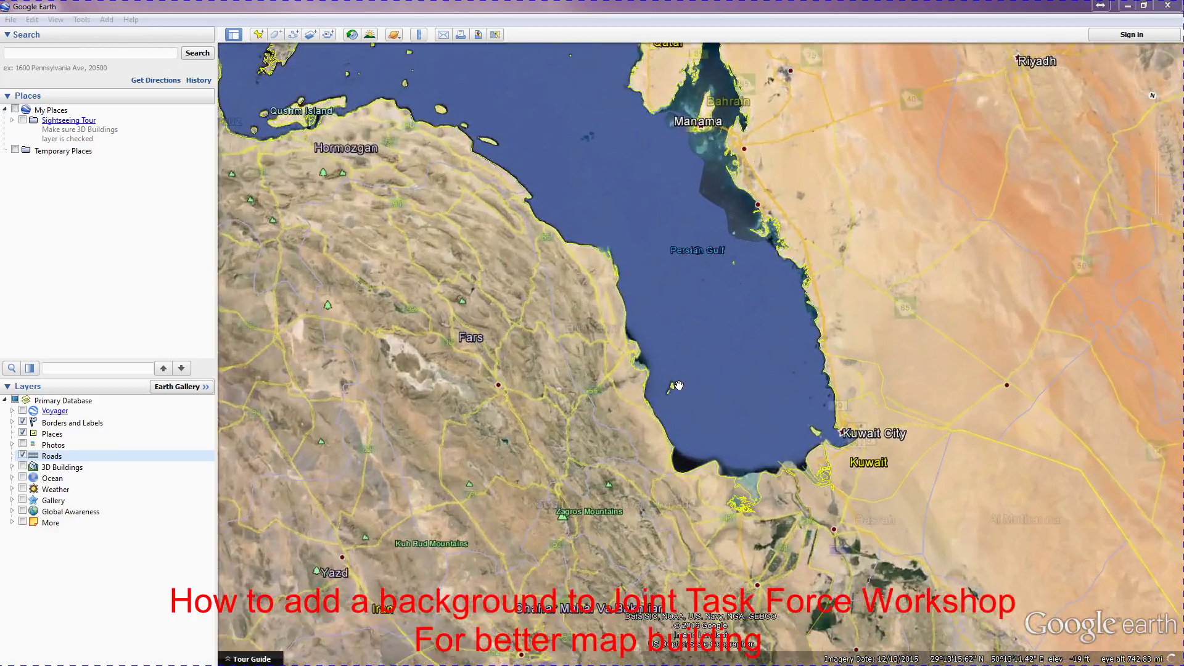
{"action": "scroll", "coordinate": [665, 392], "scroll_direction": "down", "scroll_amount": 3}
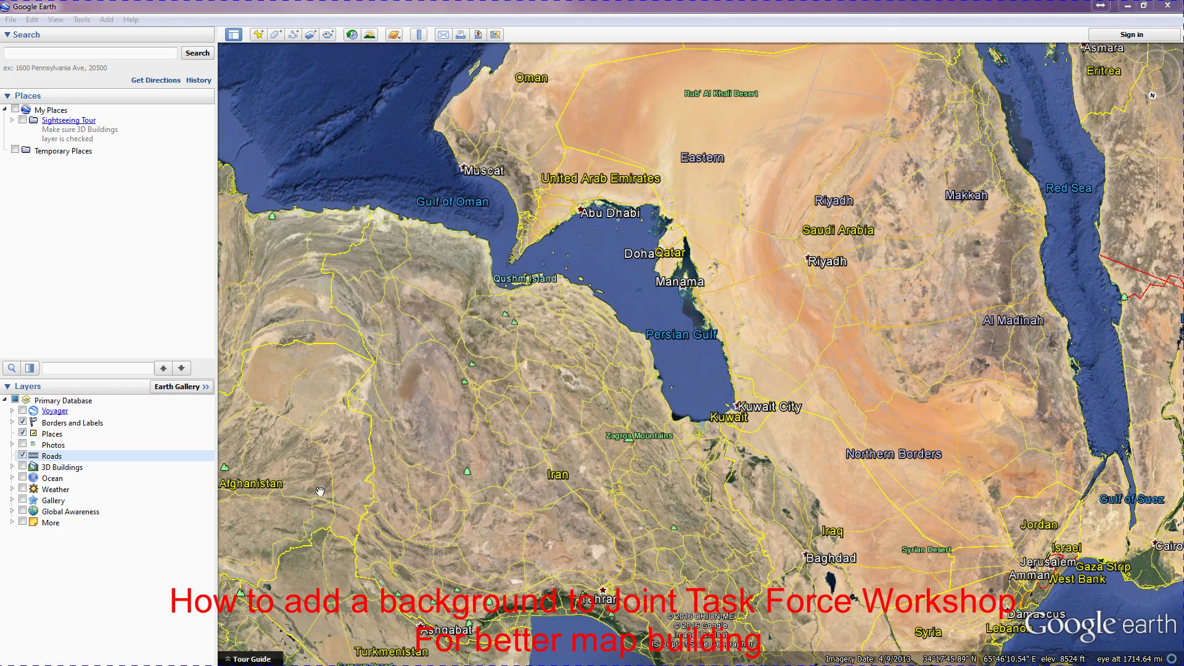
{"action": "scroll", "coordinate": [673, 390], "scroll_direction": "up", "scroll_amount": 3}
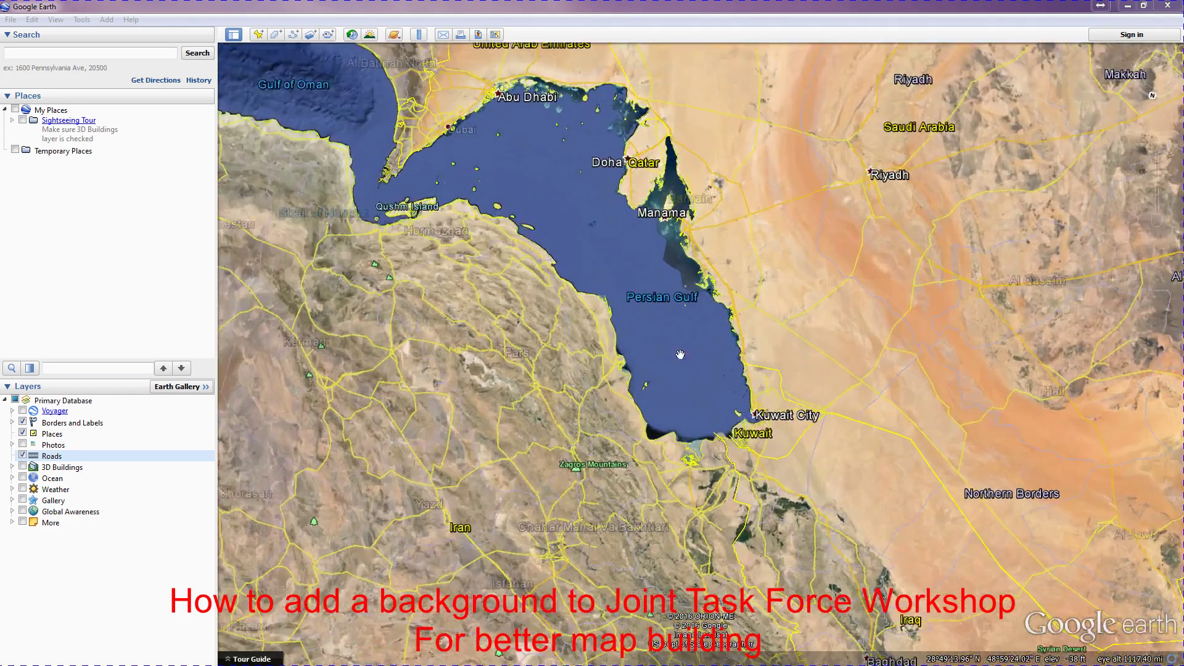
{"action": "scroll", "coordinate": [660, 386], "scroll_direction": "up", "scroll_amount": 3}
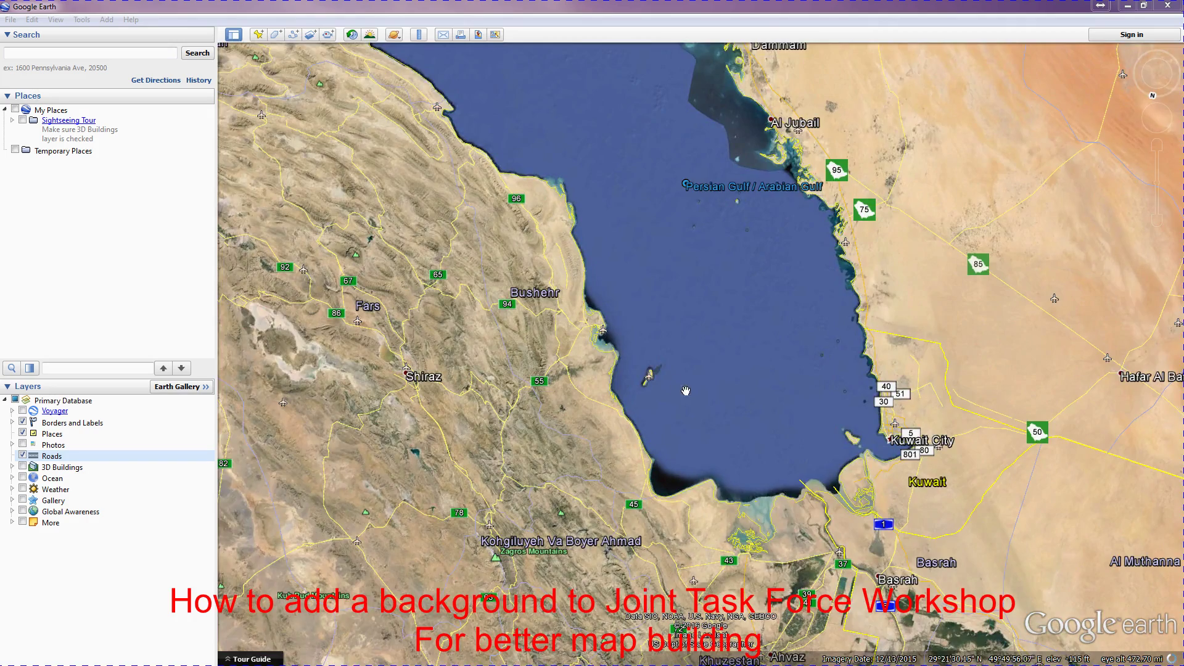
{"action": "scroll", "coordinate": [640, 360], "scroll_direction": "up", "scroll_amount": 2}
{"action": "scroll", "coordinate": [640, 360], "scroll_direction": "up", "scroll_amount": 2}
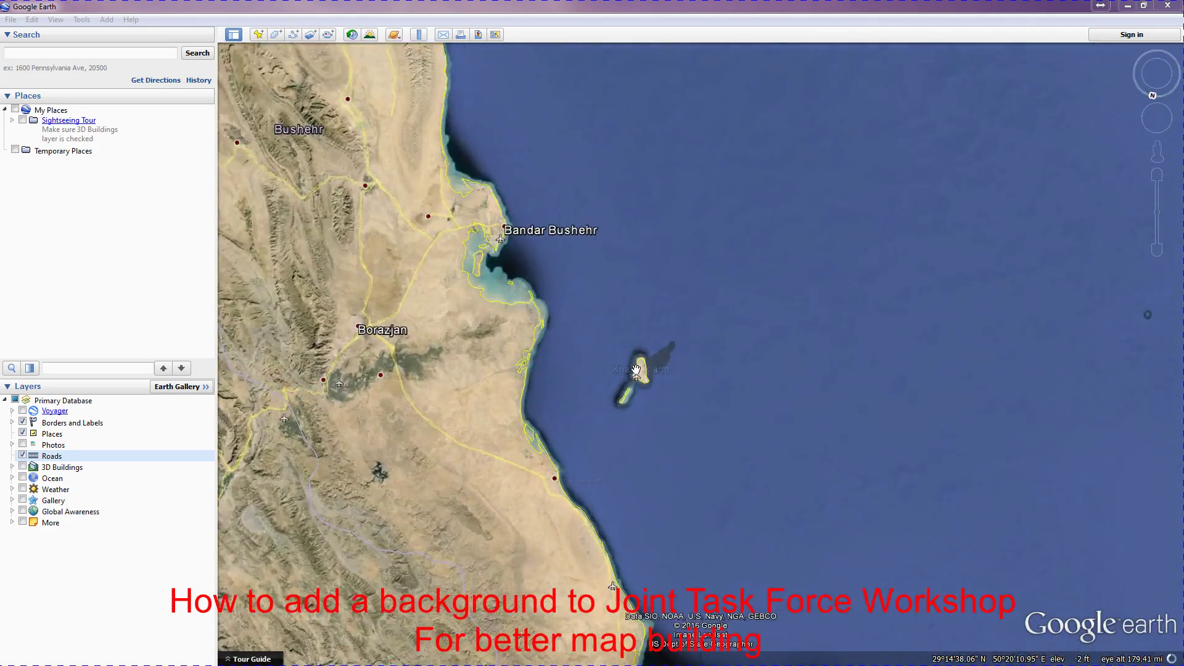
{"action": "scroll", "coordinate": [637, 369], "scroll_direction": "up", "scroll_amount": 2}
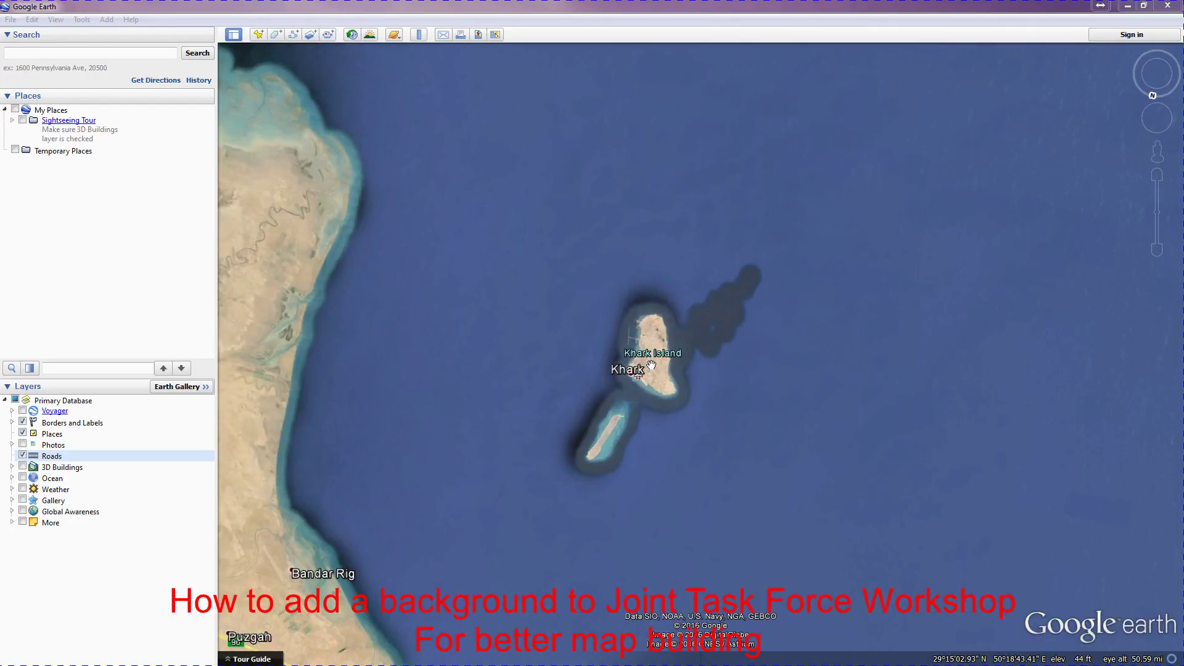
{"action": "scroll", "coordinate": [651, 364], "scroll_direction": "up", "scroll_amount": 2}
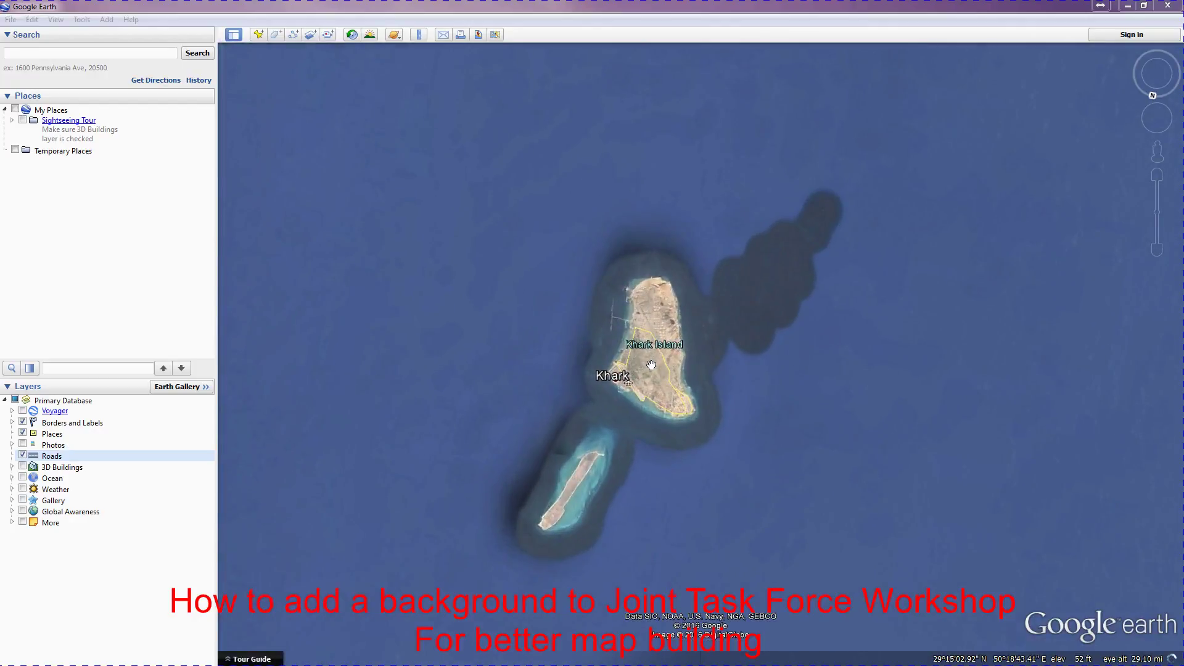
{"action": "scroll", "coordinate": [651, 365], "scroll_direction": "up", "scroll_amount": 1}
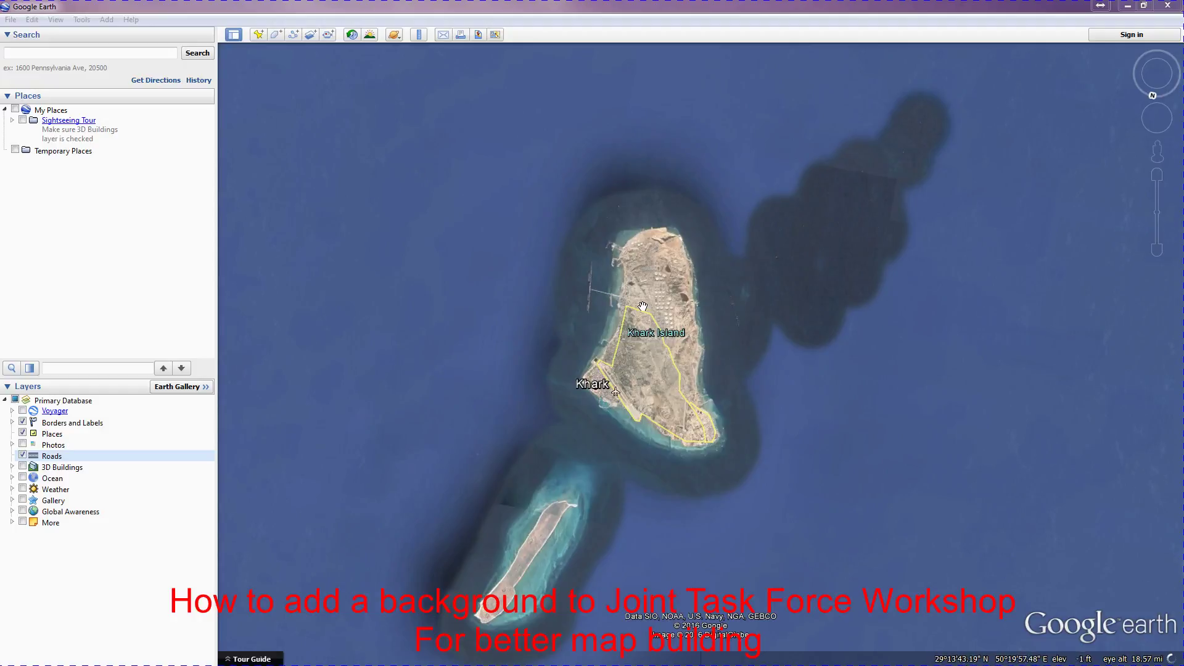
{"action": "scroll", "coordinate": [645, 329], "scroll_direction": "up", "scroll_amount": 2}
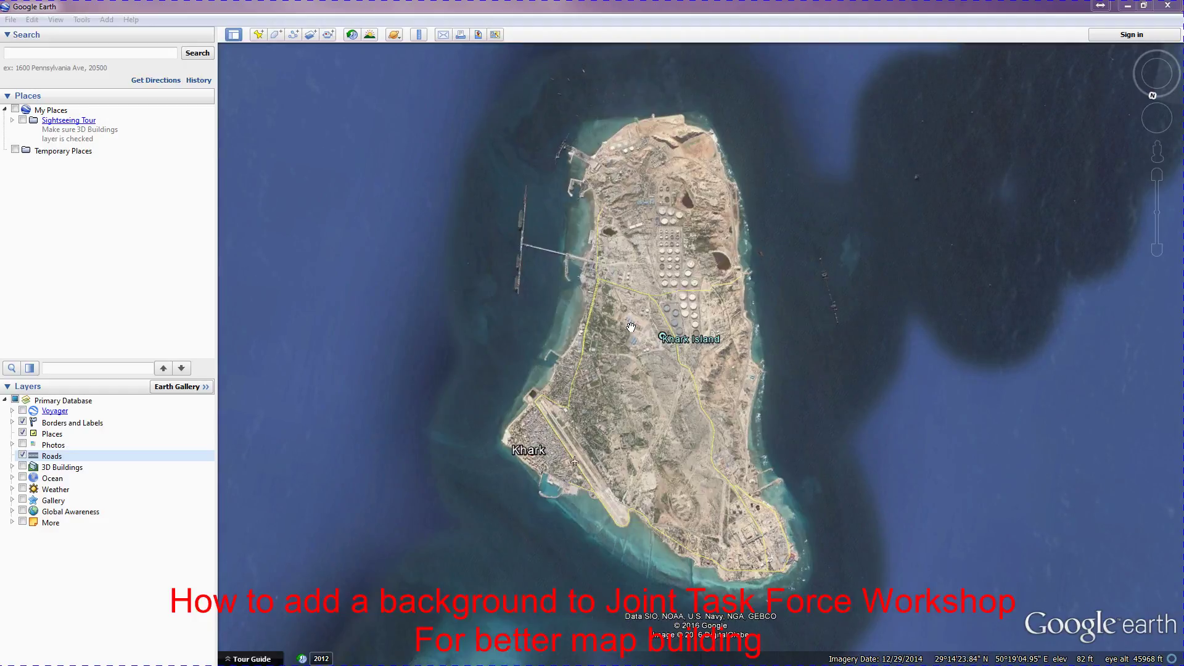
{"action": "scroll", "coordinate": [630, 327], "scroll_direction": "up", "scroll_amount": 1}
{"action": "scroll", "coordinate": [643, 413], "scroll_direction": "down", "scroll_amount": 1}
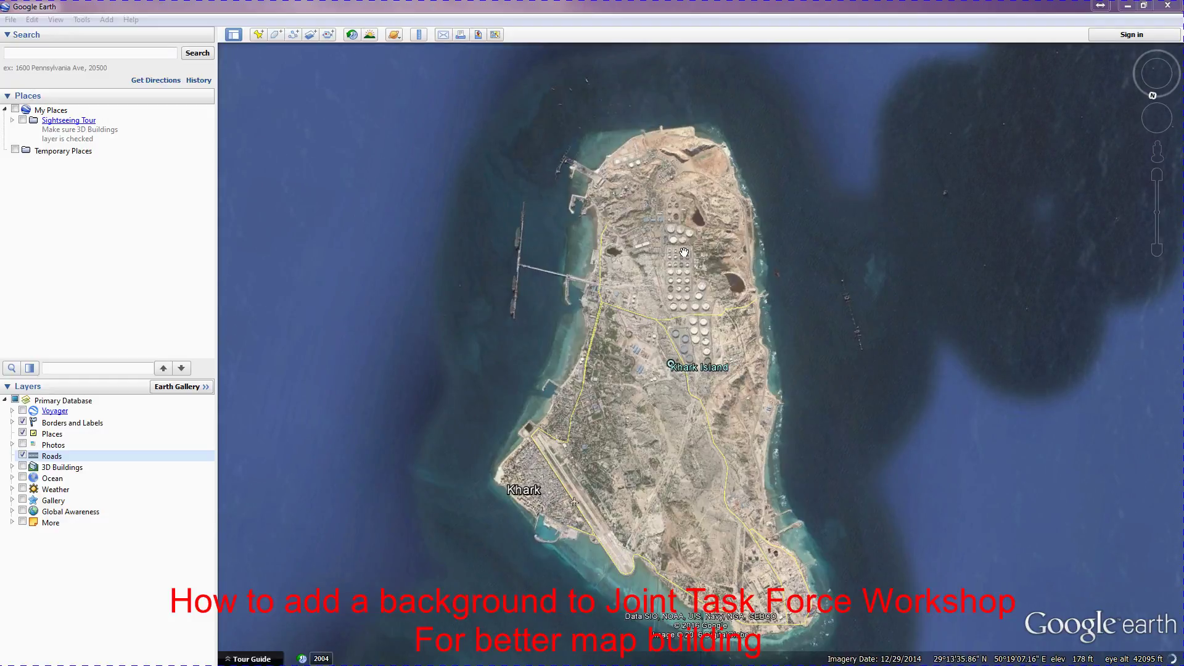
- Frame the warehouse compound beside the storage tanks in the northern part of Khark Island as the map area
{"action": "scroll", "coordinate": [661, 238], "scroll_direction": "up", "scroll_amount": 4}
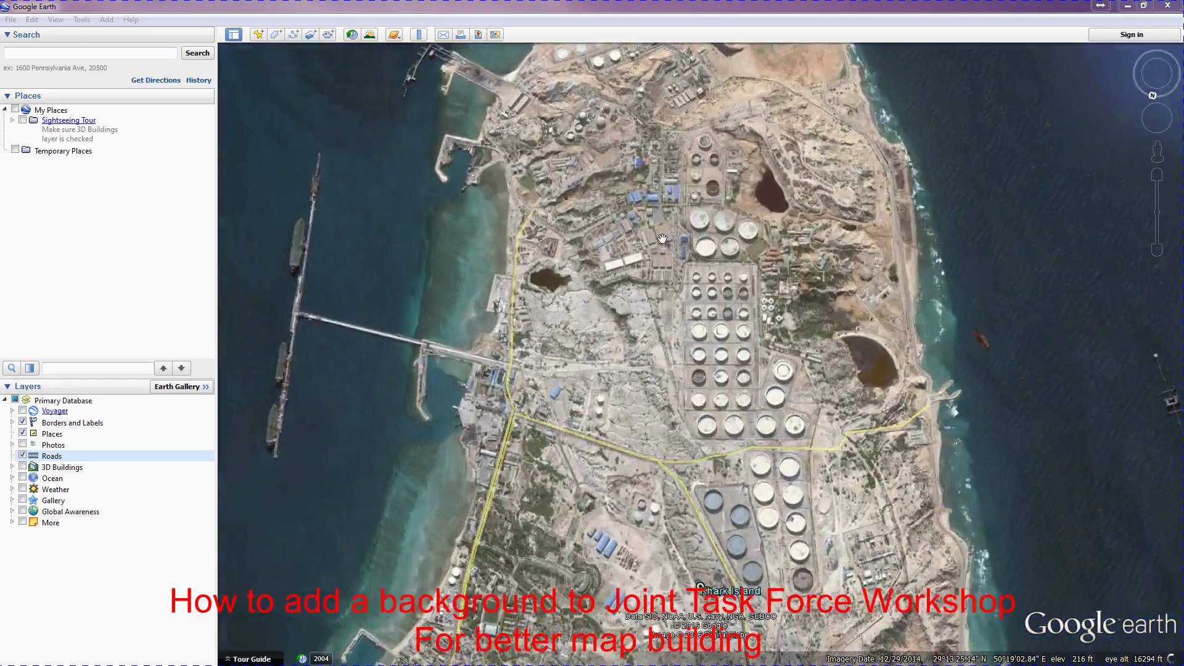
{"action": "scroll", "coordinate": [662, 238], "scroll_direction": "up", "scroll_amount": 2}
{"action": "scroll", "coordinate": [607, 321], "scroll_direction": "up", "scroll_amount": 2}
{"action": "scroll", "coordinate": [607, 321], "scroll_direction": "up", "scroll_amount": 2}
{"action": "scroll", "coordinate": [643, 263], "scroll_direction": "up", "scroll_amount": 2}
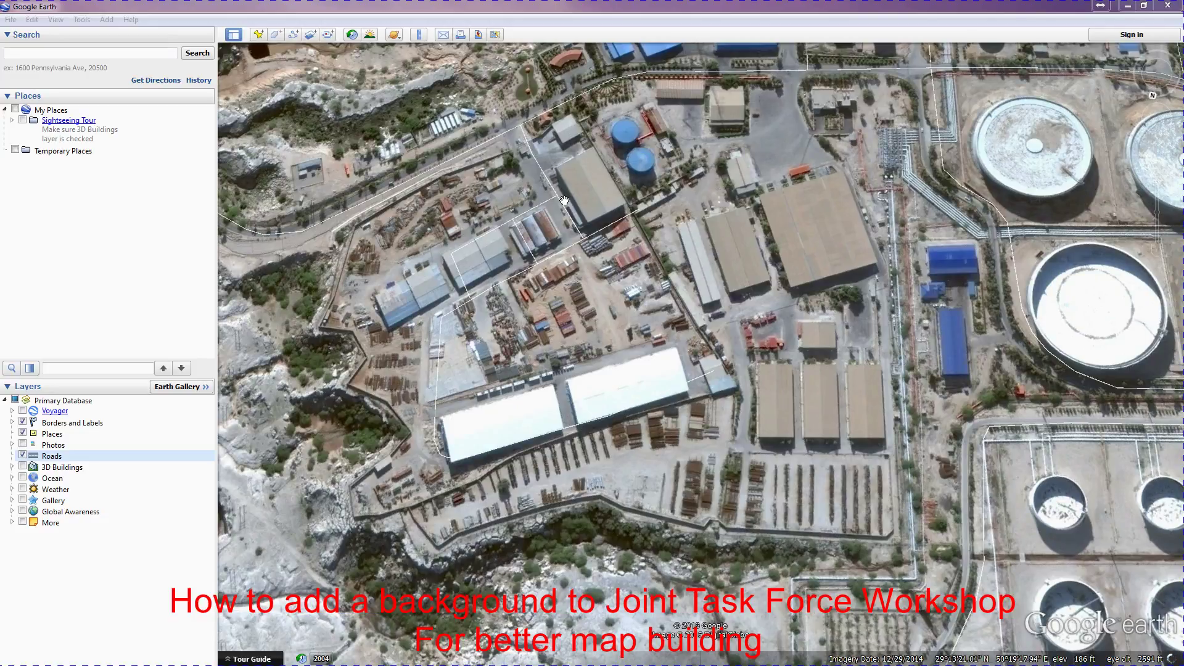
{"action": "middle_click_drag", "start_coordinate": [684, 260], "coordinate": [654, 262]}
{"action": "left_click_drag", "start_coordinate": [638, 297], "coordinate": [647, 398]}
{"action": "scroll", "coordinate": [659, 367], "scroll_direction": "up", "scroll_amount": 2}
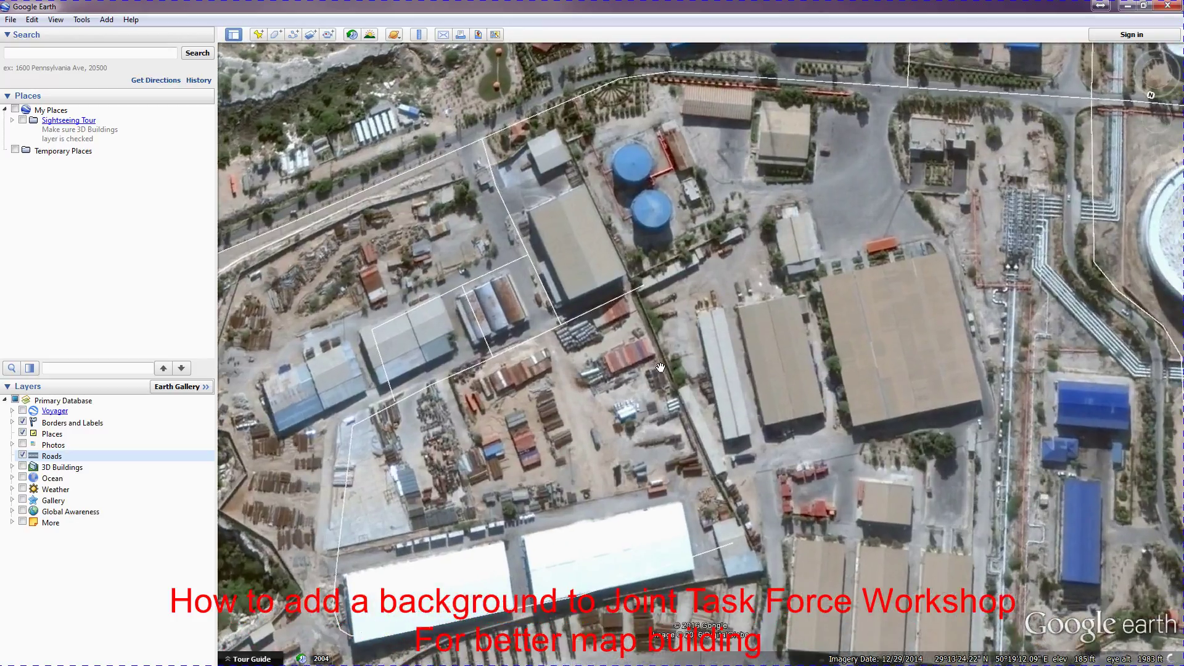
{"action": "scroll", "coordinate": [659, 369], "scroll_direction": "down", "scroll_amount": 2}
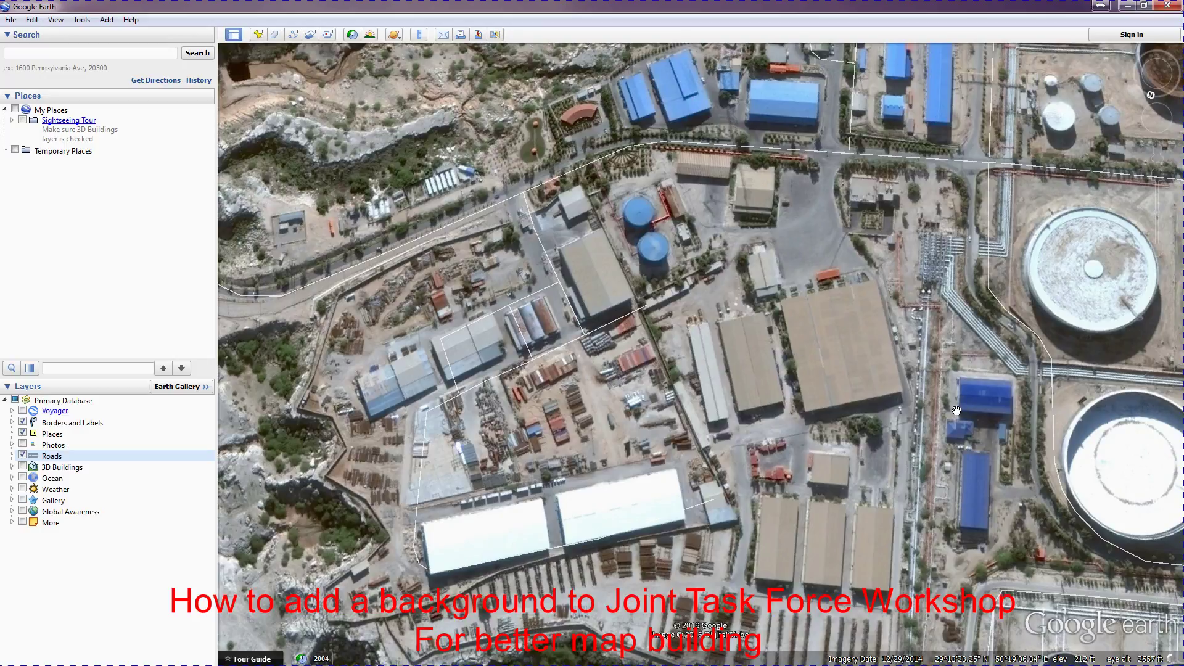
- Save the current satellite view as the JPEG image TEST on the Desktop, replacing the existing file
{"action": "left_click", "coordinate": [478, 35]}
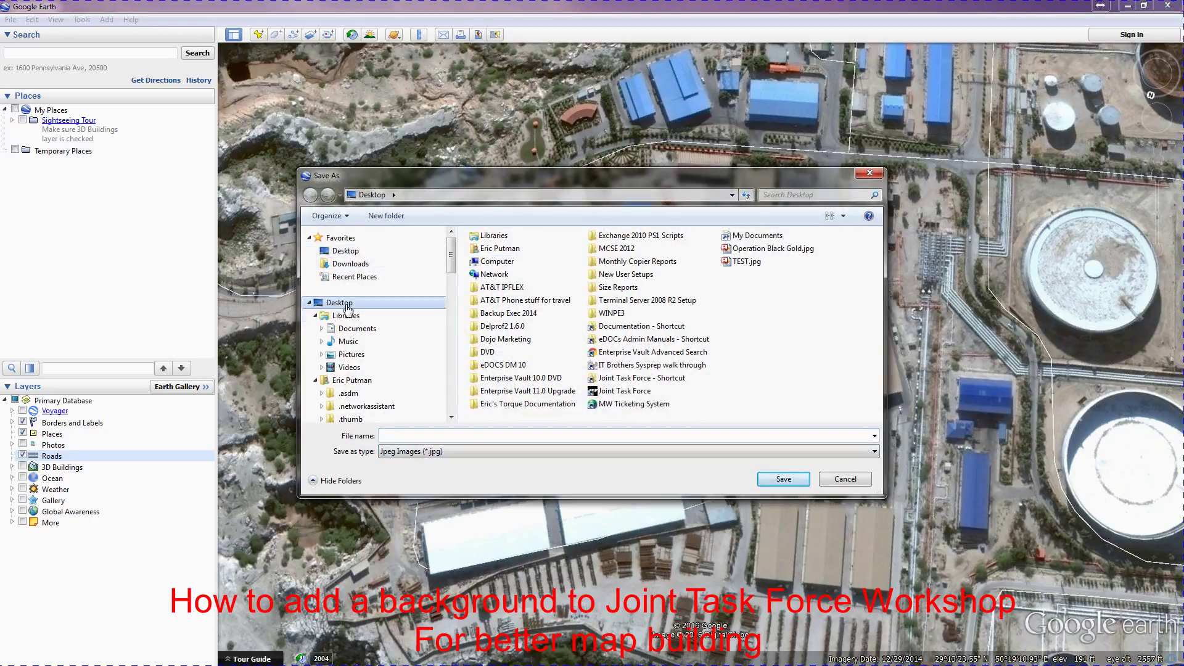
{"action": "type", "text": "TEST"}
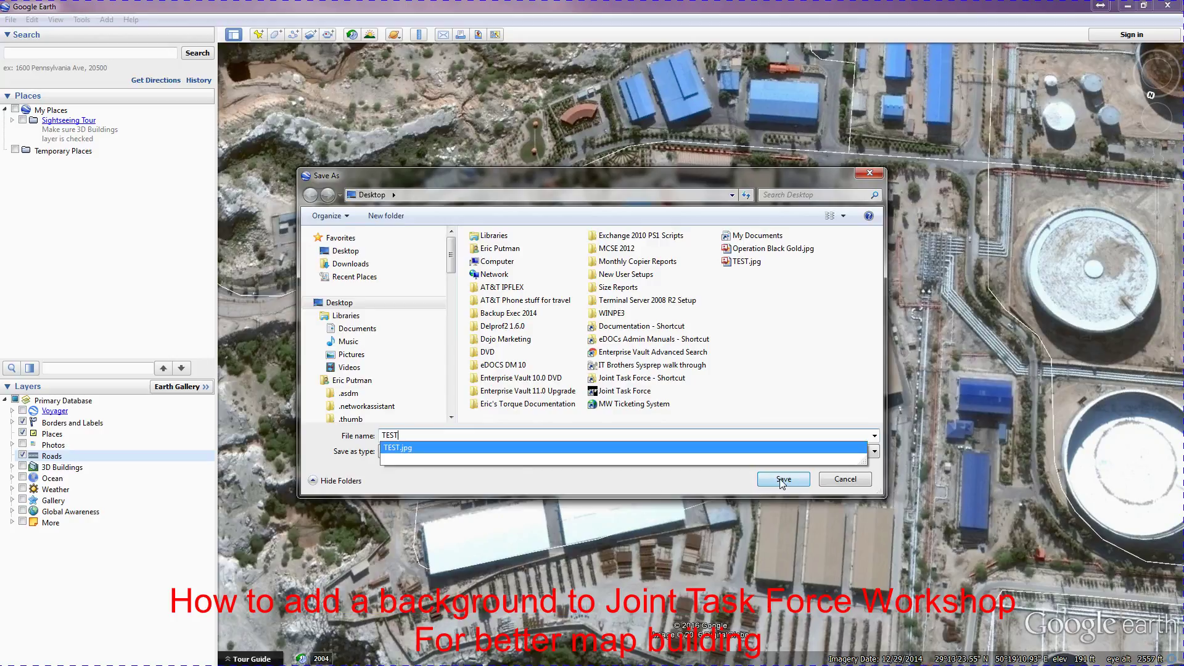
{"action": "left_click", "coordinate": [783, 479]}
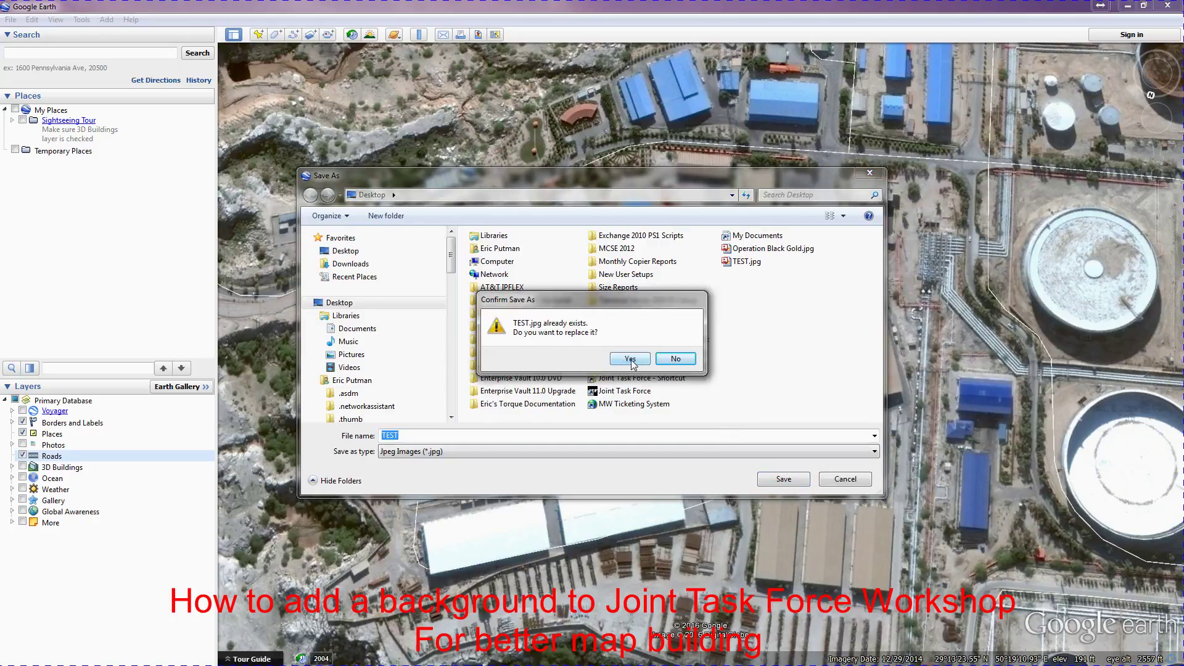
{"action": "left_click", "coordinate": [630, 359]}
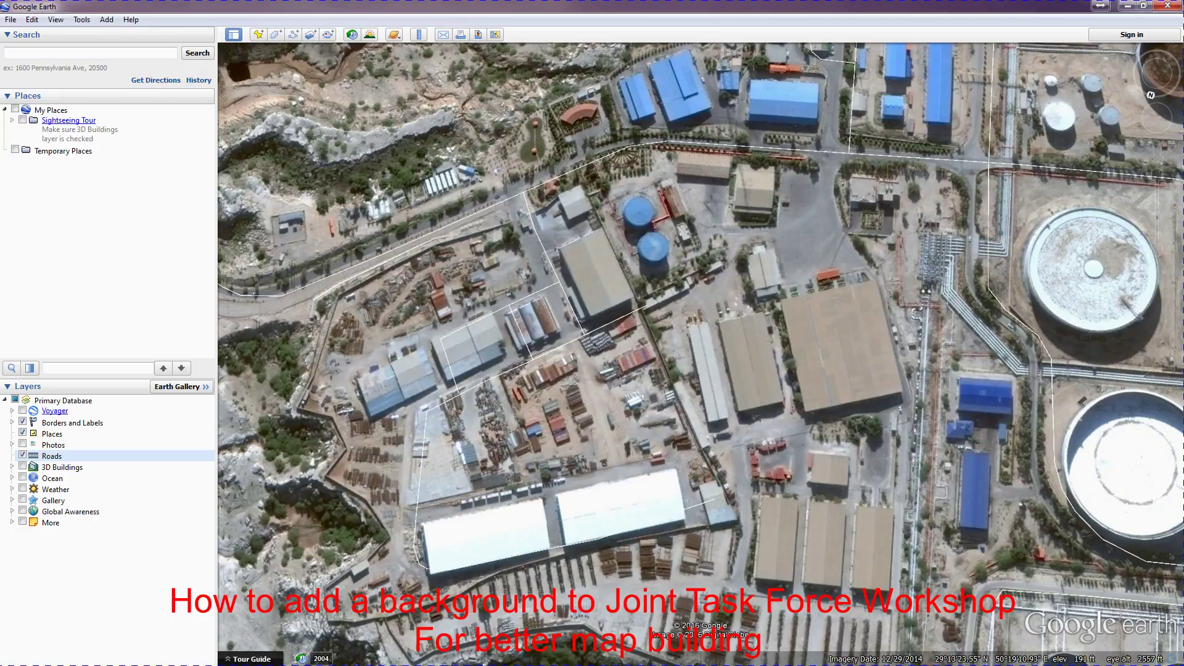
- Switch to Joint Task Force Workshop and create a new square 960x960 map, discarding the changes to the open map
{"action": "left_click", "coordinate": [136, 665]}
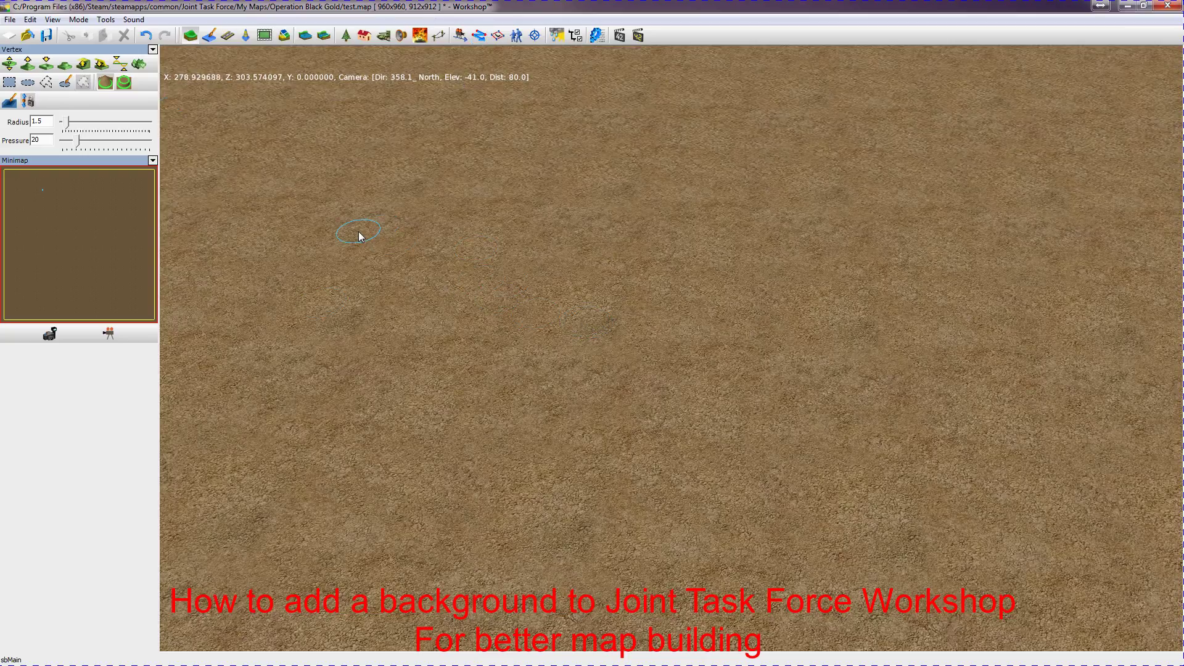
{"action": "left_click", "coordinate": [9, 20]}
{"action": "left_click", "coordinate": [28, 31]}
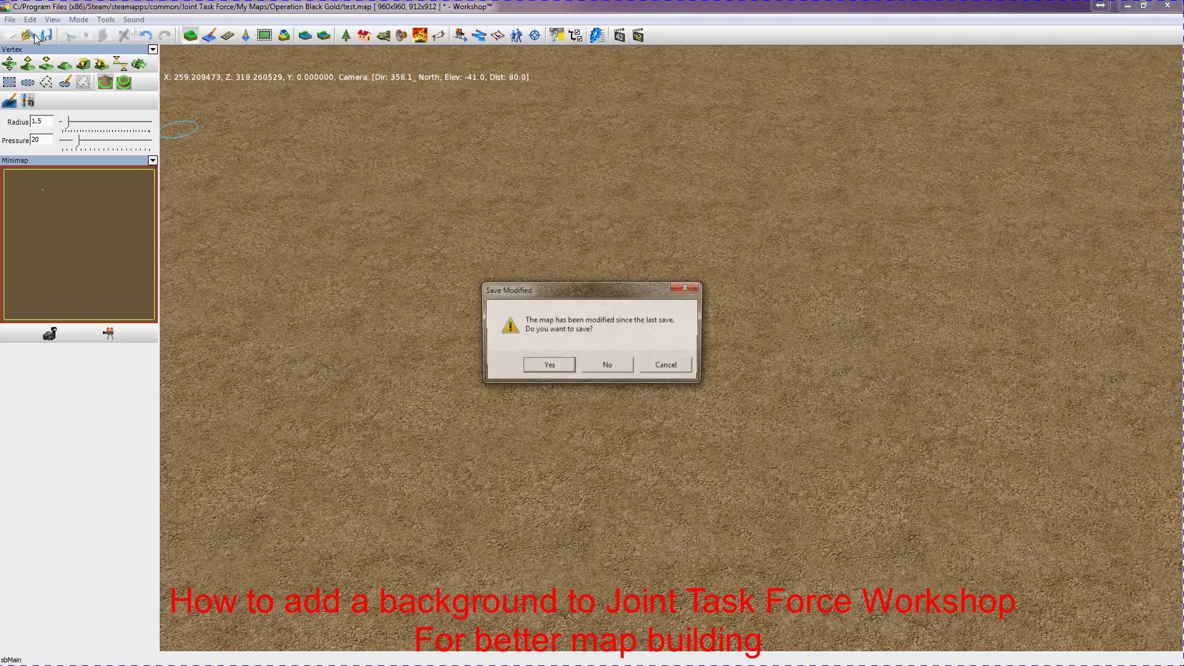
{"action": "left_click", "coordinate": [621, 369]}
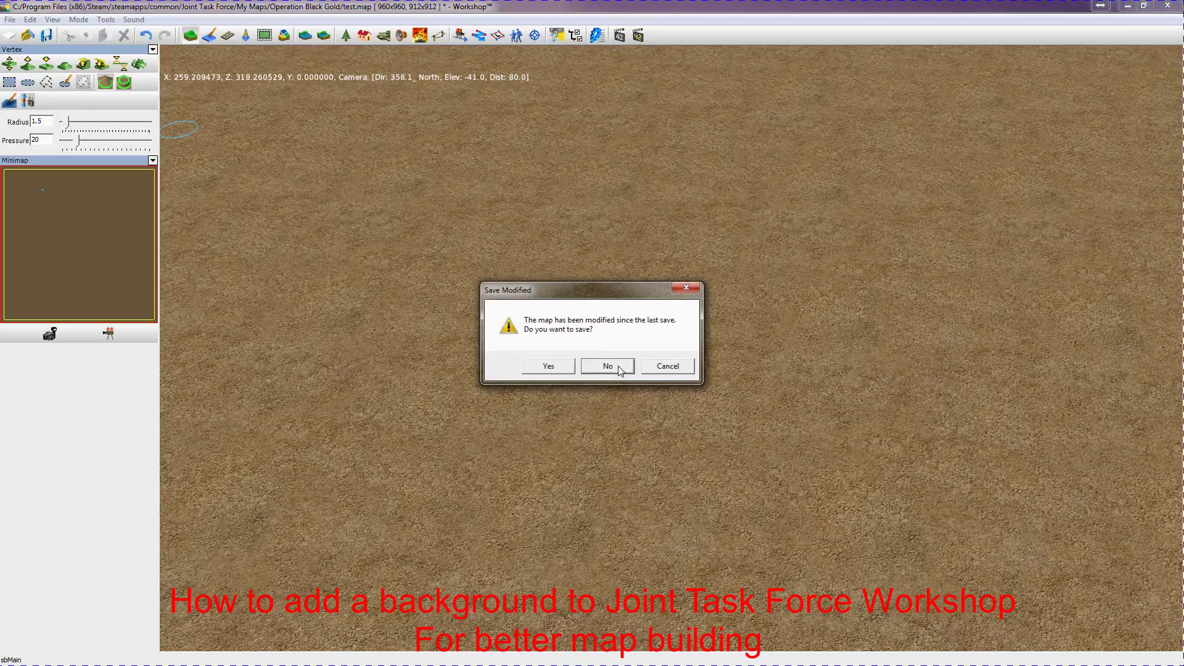
{"action": "left_click", "coordinate": [617, 372]}
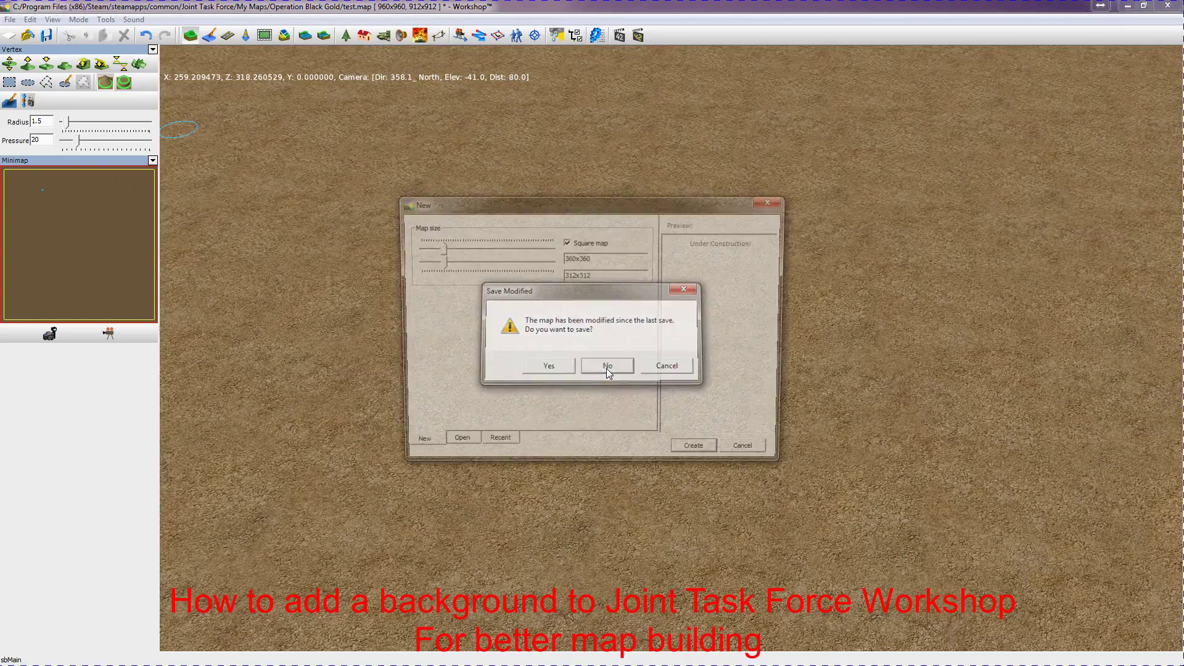
{"action": "left_click_drag", "start_coordinate": [437, 265], "coordinate": [460, 264]}
{"action": "left_click_drag", "start_coordinate": [494, 270], "coordinate": [500, 270]}
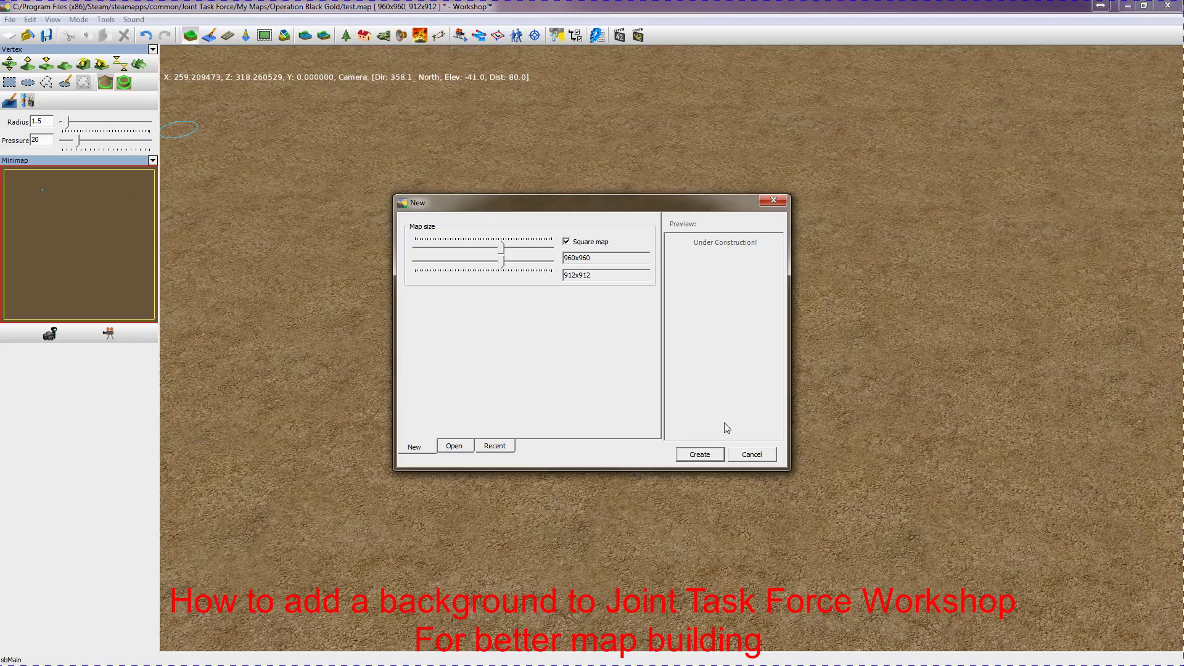
{"action": "left_click", "coordinate": [707, 457]}
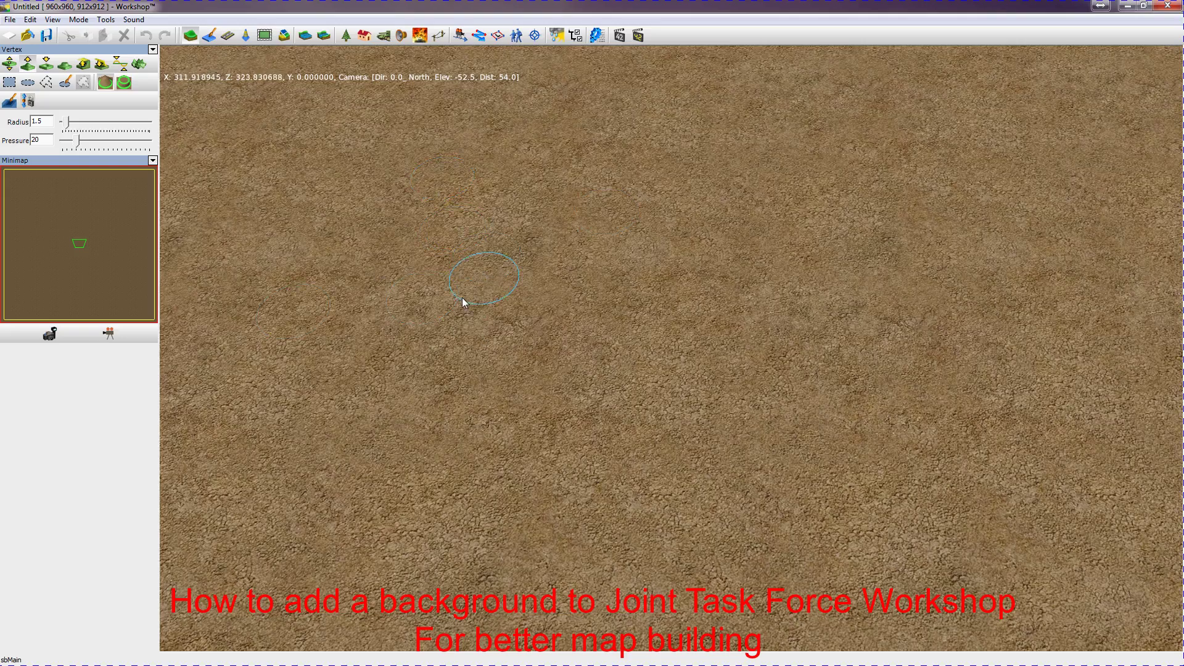
{"action": "scroll", "coordinate": [463, 297], "scroll_direction": "up", "scroll_amount": 1}
{"action": "scroll", "coordinate": [470, 296], "scroll_direction": "down", "scroll_amount": 2}
{"action": "scroll", "coordinate": [487, 306], "scroll_direction": "up", "scroll_amount": 5}
{"action": "scroll", "coordinate": [485, 318], "scroll_direction": "down", "scroll_amount": 4}
{"action": "scroll", "coordinate": [488, 323], "scroll_direction": "down", "scroll_amount": 2}
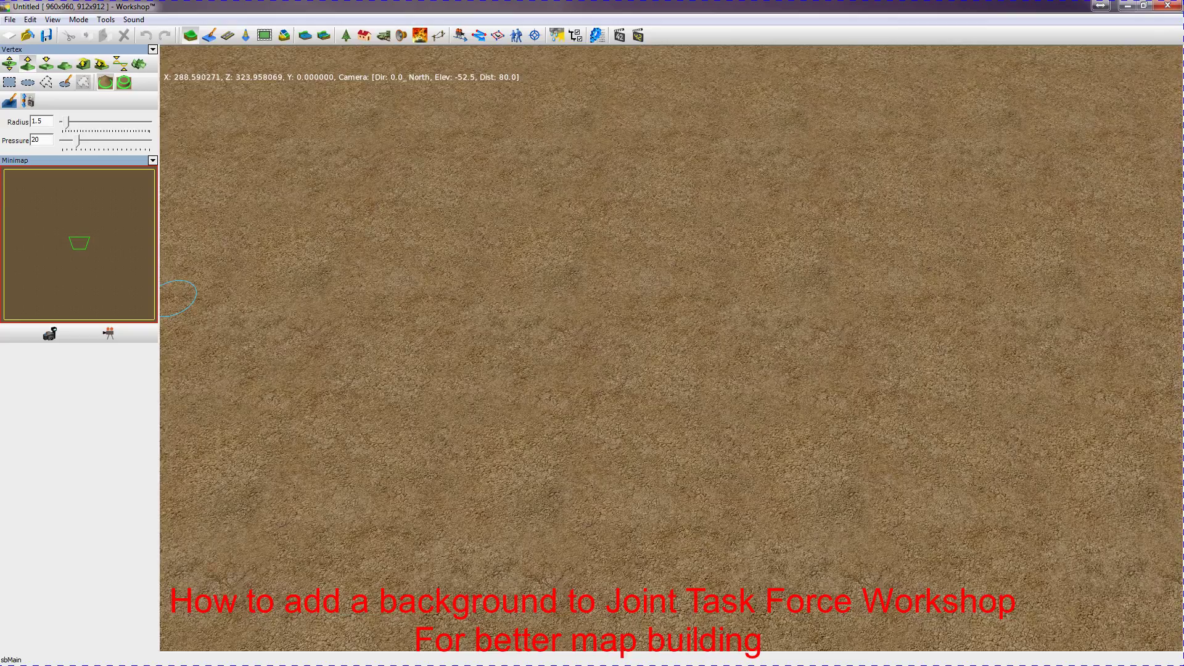
- Switch to Photoshop and open the TEST.jpg image from the Desktop
{"action": "key", "text": "alt+Tab"}
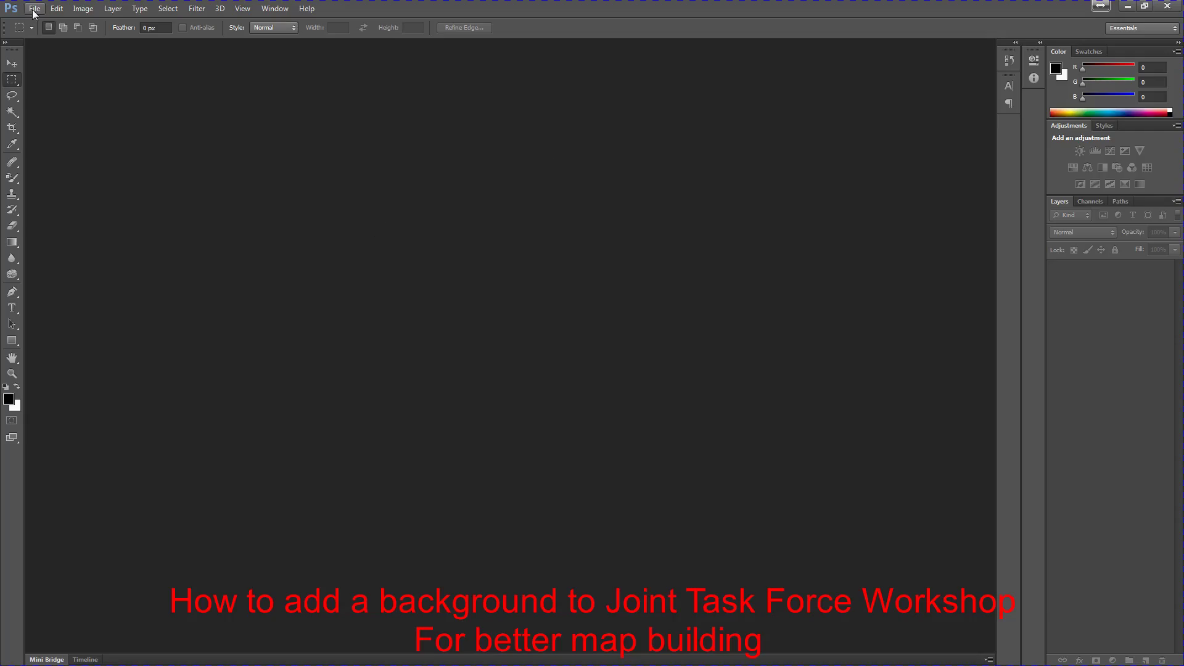
{"action": "left_click", "coordinate": [34, 9]}
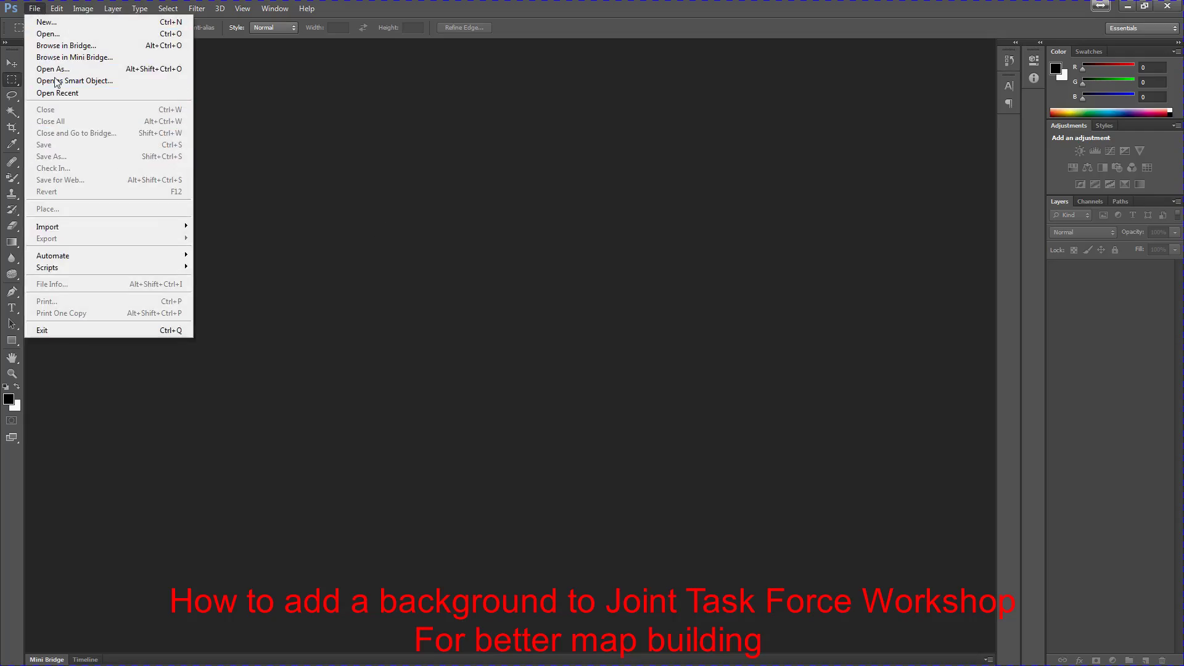
{"action": "left_click", "coordinate": [49, 33]}
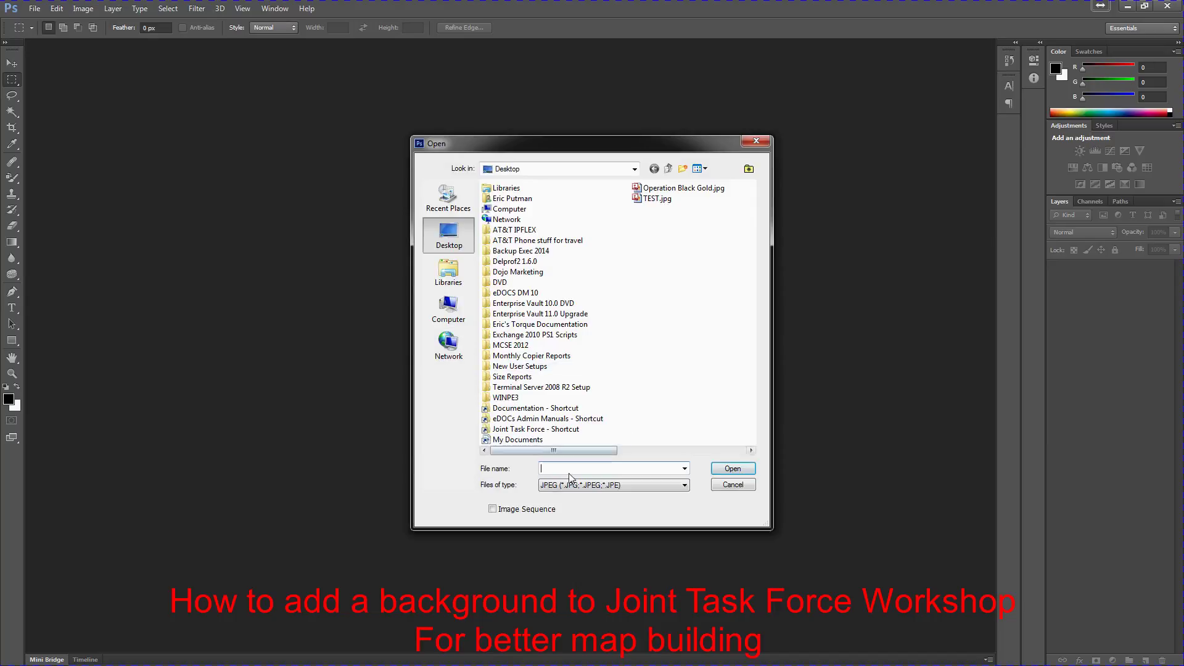
{"action": "double_click", "coordinate": [653, 199]}
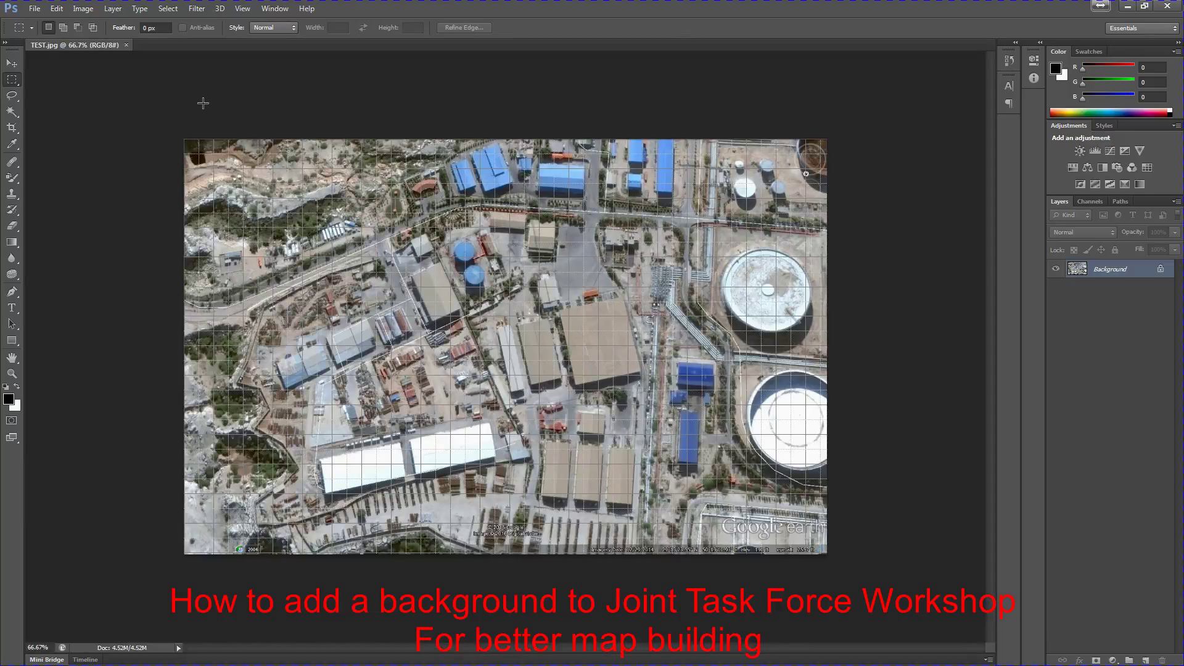
- Resize the satellite image to 960 by 960 pixels at a resolution of 100 pixels/inch
{"action": "left_click", "coordinate": [82, 9]}
{"action": "left_click", "coordinate": [121, 98]}
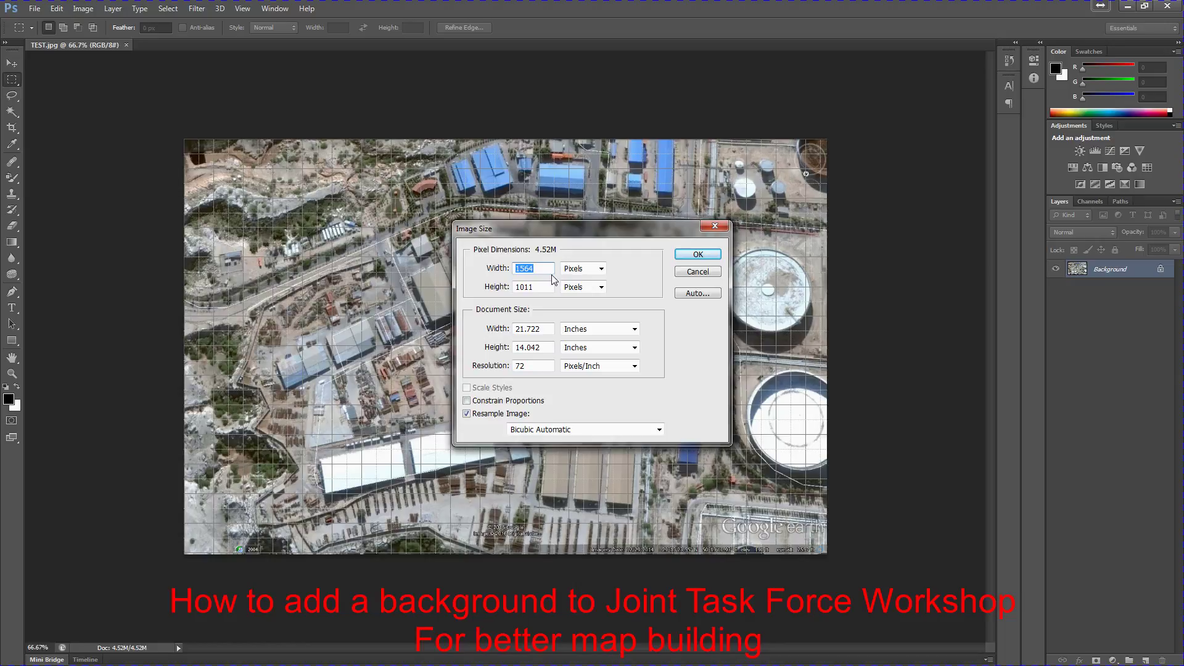
{"action": "type", "text": "960"}
{"action": "key", "text": "Tab"}
{"action": "type", "text": "960"}
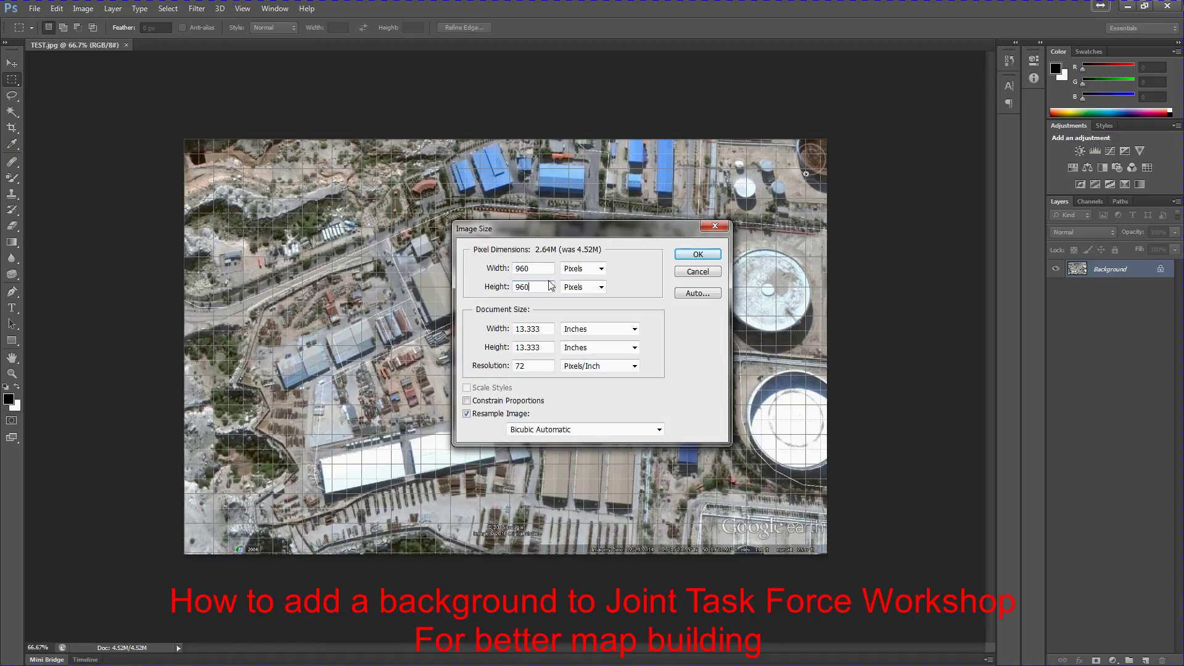
{"action": "double_click", "coordinate": [530, 365]}
{"action": "type", "text": "100"}
{"action": "left_click_drag", "start_coordinate": [541, 267], "coordinate": [486, 267]}
{"action": "type", "text": "960"}
{"action": "left_click_drag", "start_coordinate": [530, 286], "coordinate": [480, 290]}
{"action": "type", "text": "960"}
{"action": "left_click", "coordinate": [697, 255]}
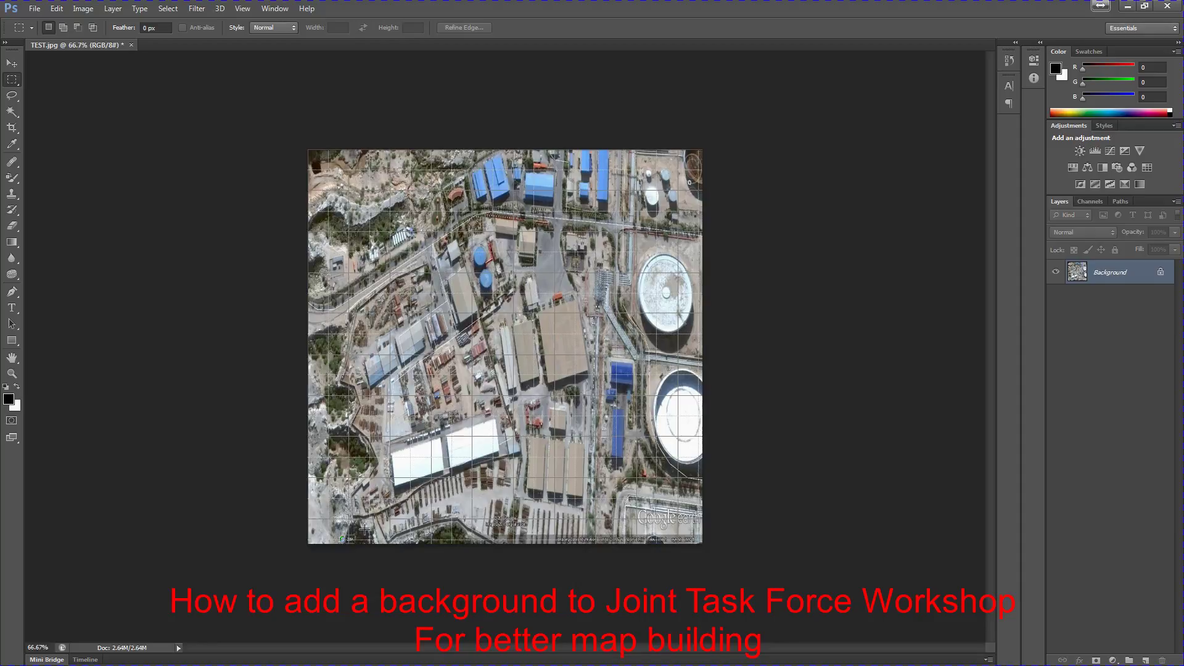
- Save the resized image to the Desktop in Targa format as TEST.tga at 32 bits/pixel
{"action": "left_click", "coordinate": [34, 10]}
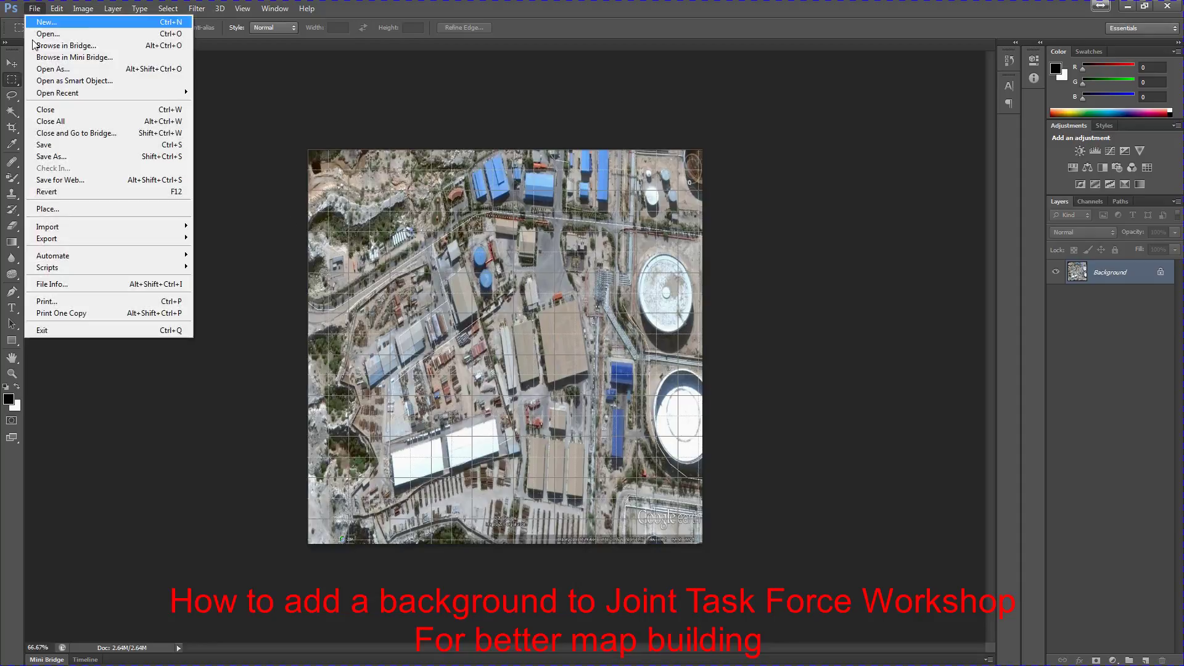
{"action": "left_click", "coordinate": [89, 156]}
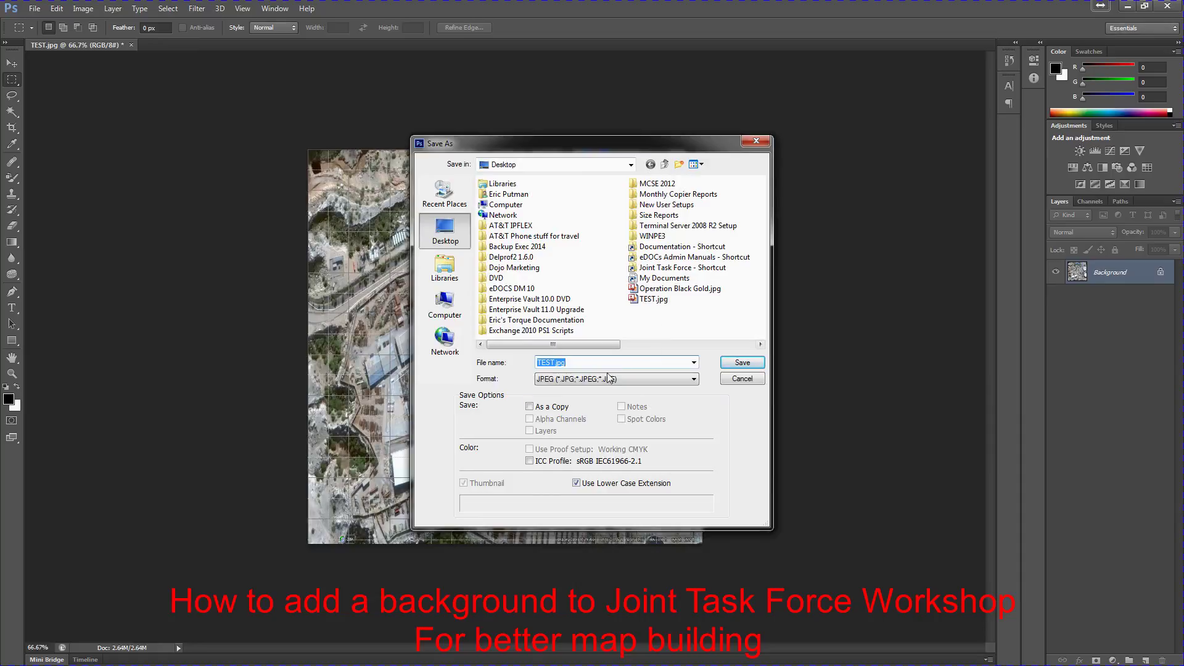
{"action": "left_click", "coordinate": [612, 378]}
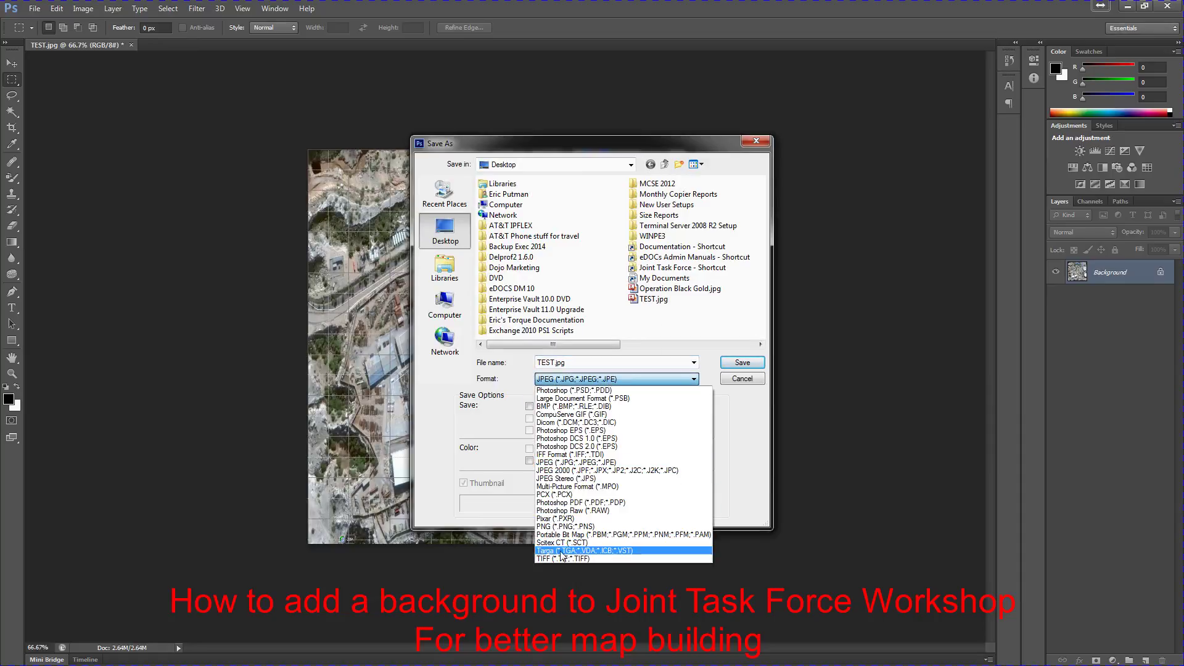
{"action": "left_click", "coordinate": [558, 551]}
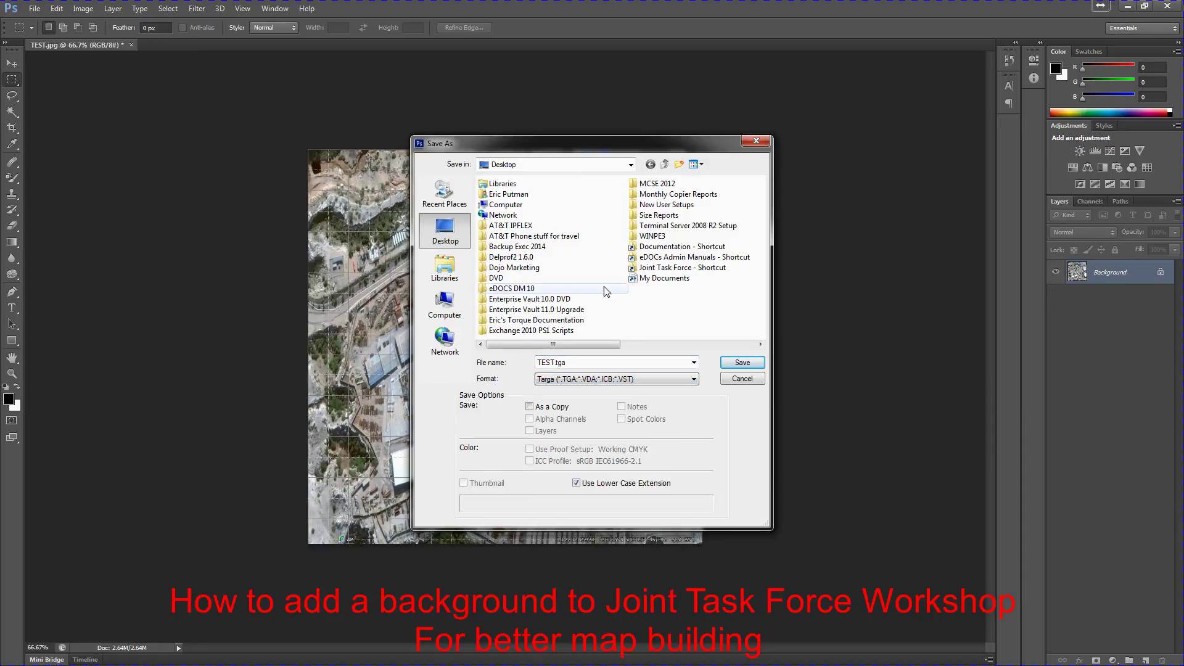
{"action": "left_click", "coordinate": [742, 363]}
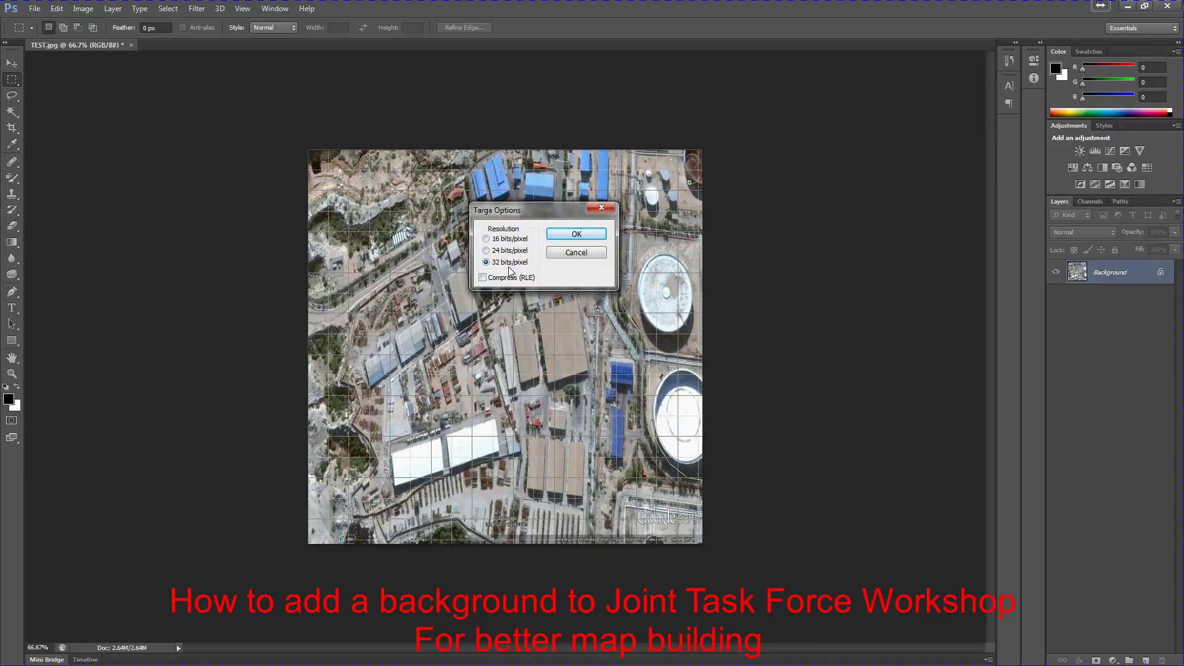
{"action": "left_click", "coordinate": [574, 234]}
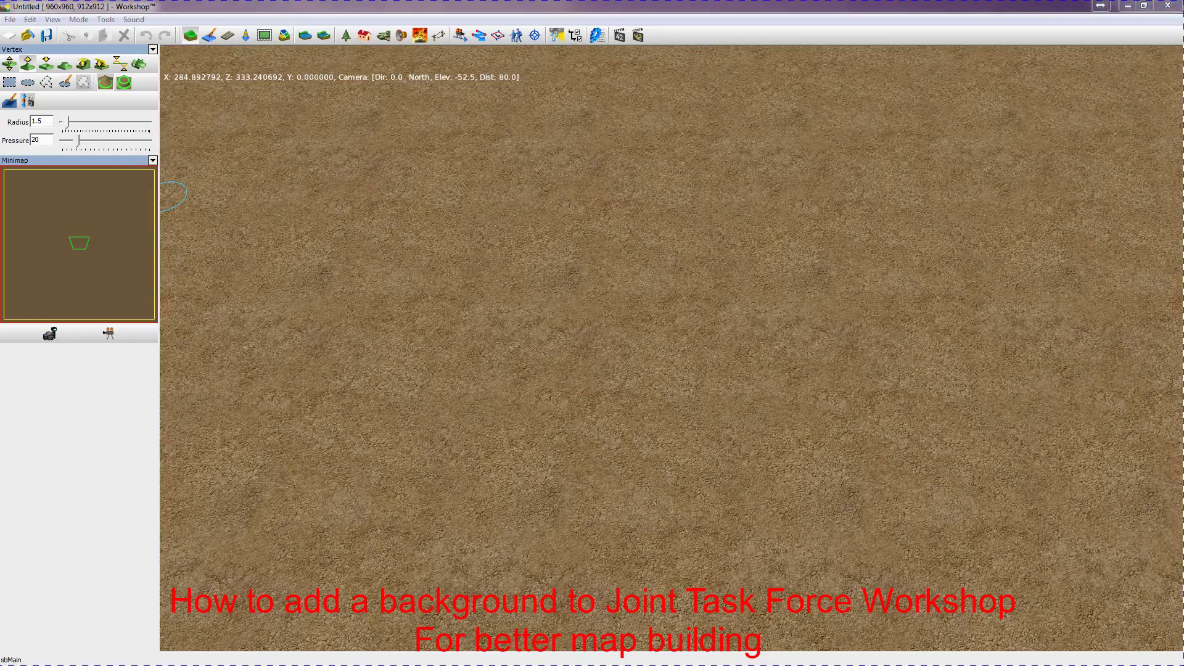
- Move TEST.tga into the Joint Task Force game folder in Windows Explorer, replacing the existing file, and minimize the folder window
{"action": "key", "text": "alt+Tab"}
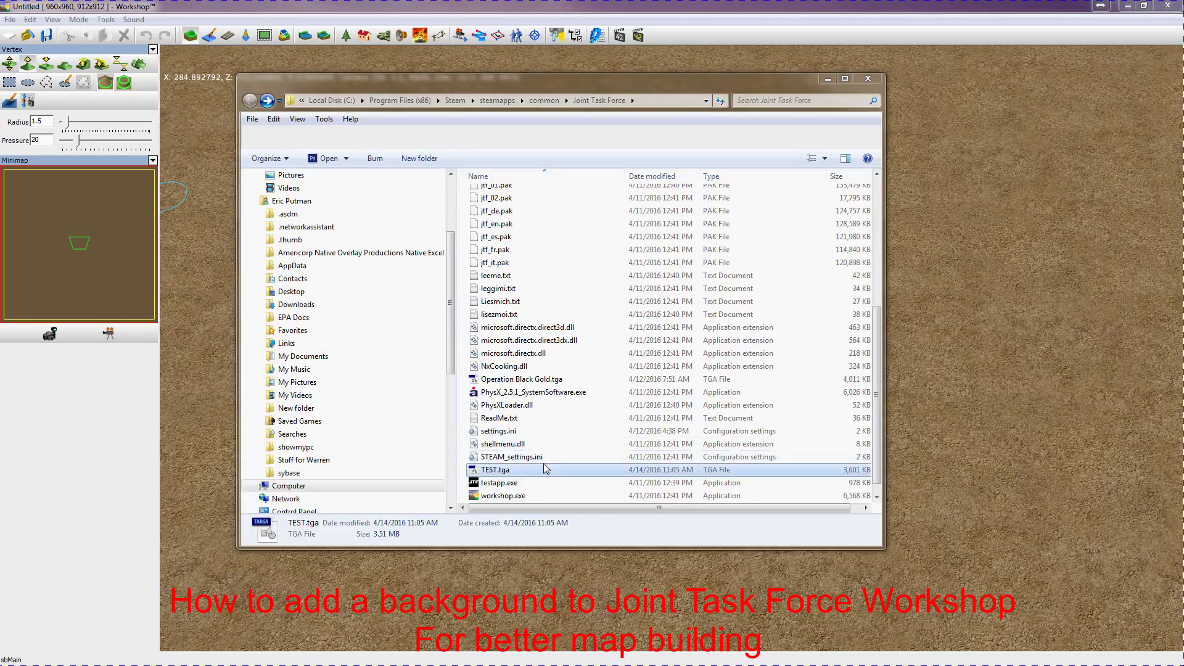
{"action": "right_click", "coordinate": [591, 399]}
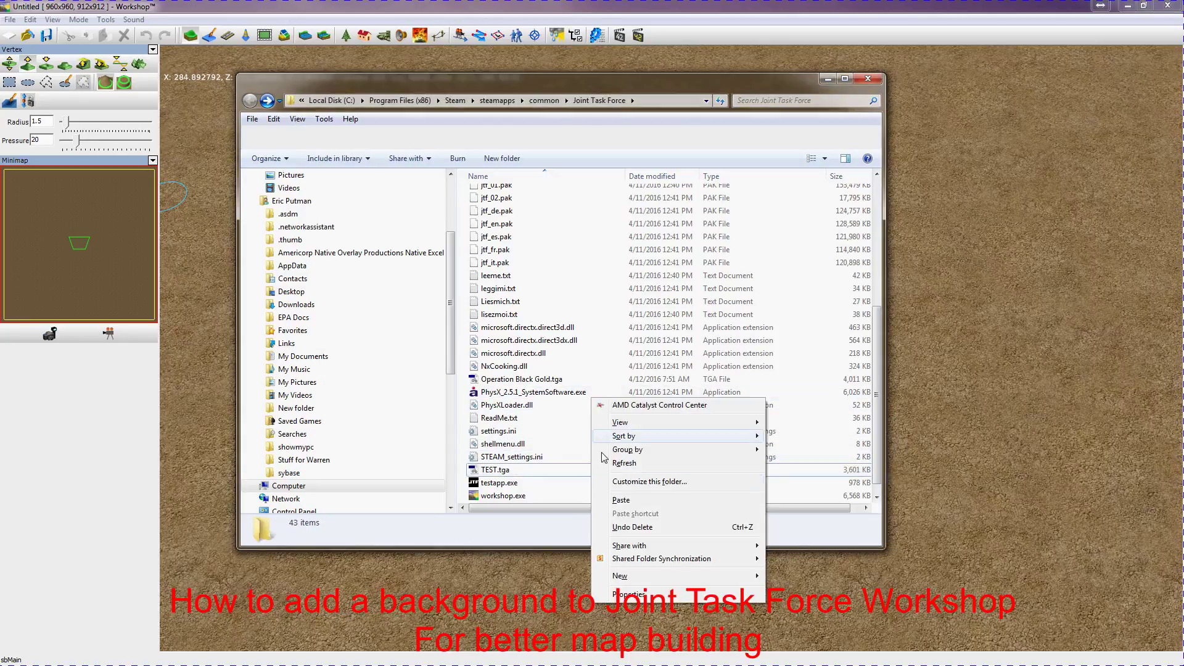
{"action": "right_click", "coordinate": [610, 339]}
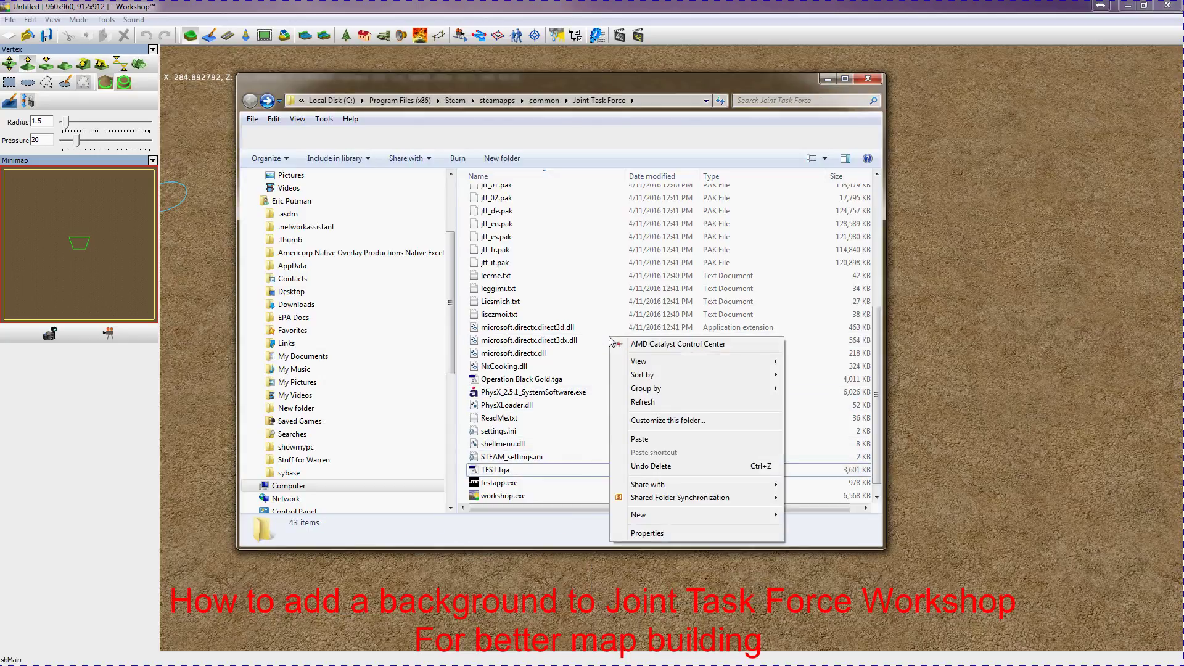
{"action": "left_click", "coordinate": [639, 439]}
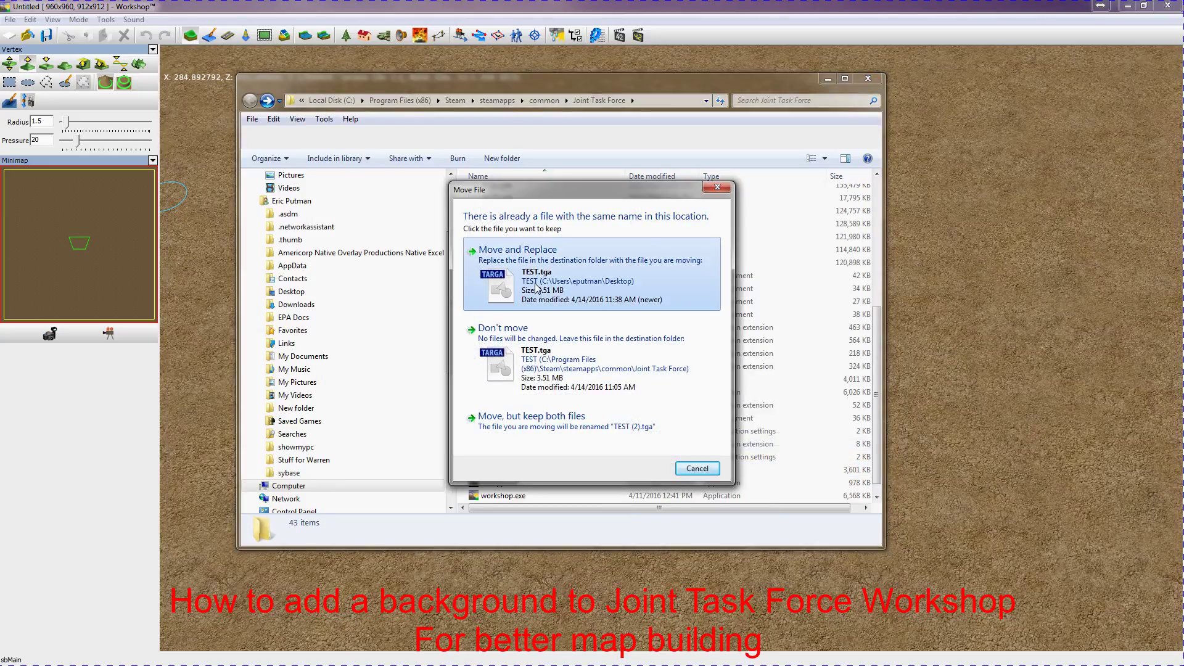
{"action": "left_click", "coordinate": [536, 288]}
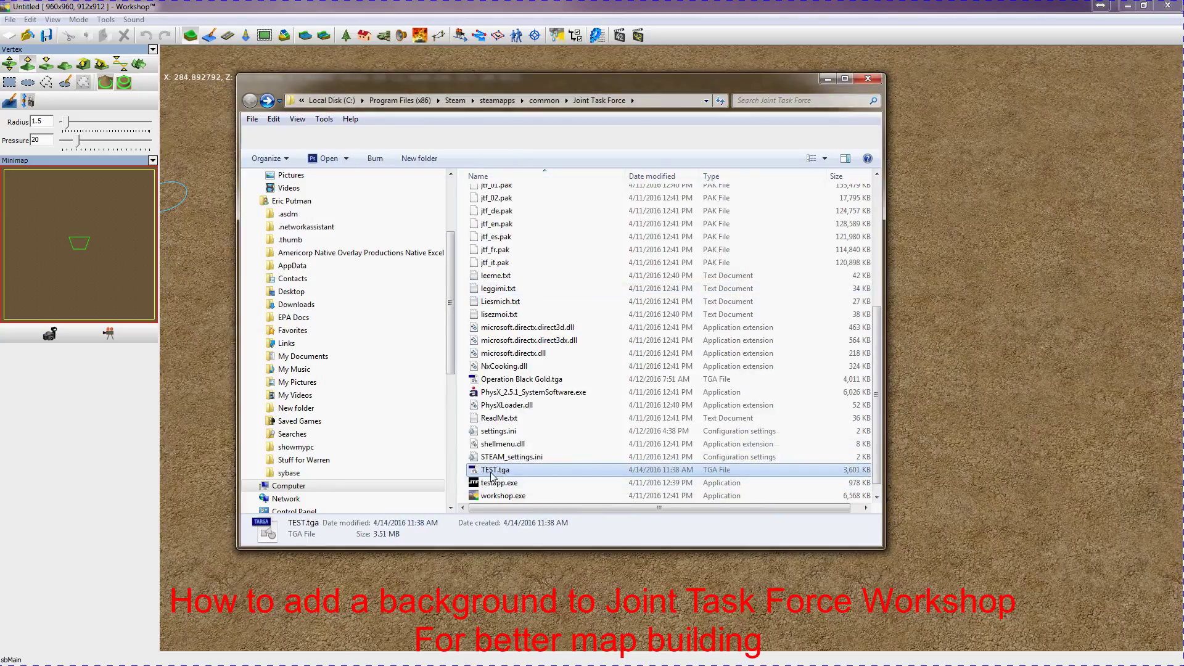
{"action": "left_click", "coordinate": [827, 79]}
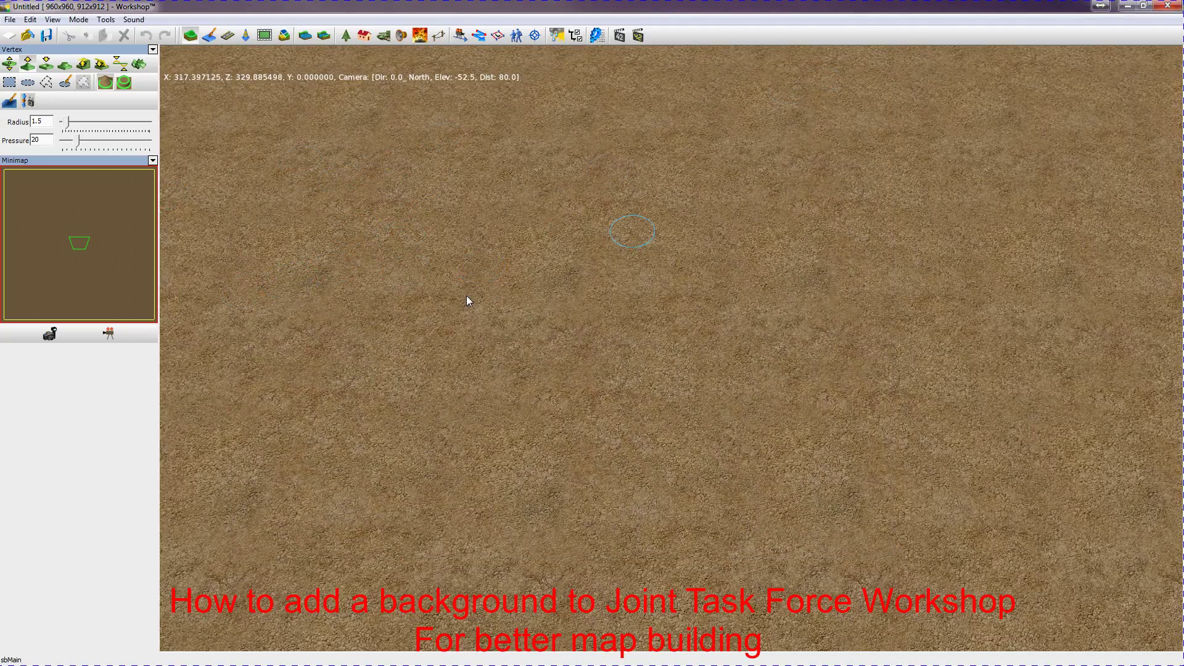
- Load TEST.tga as the map's background sketch from the sector manipulators
{"action": "left_click", "coordinate": [285, 38]}
{"action": "left_click", "coordinate": [55, 313]}
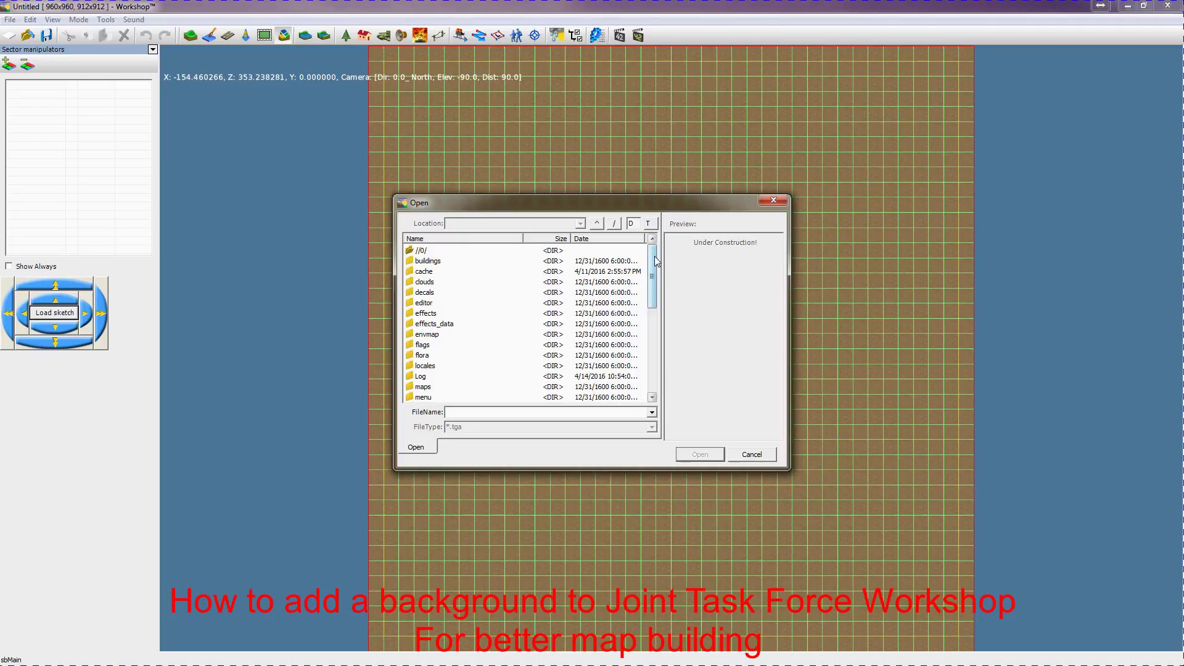
{"action": "left_click_drag", "start_coordinate": [653, 256], "coordinate": [654, 338]}
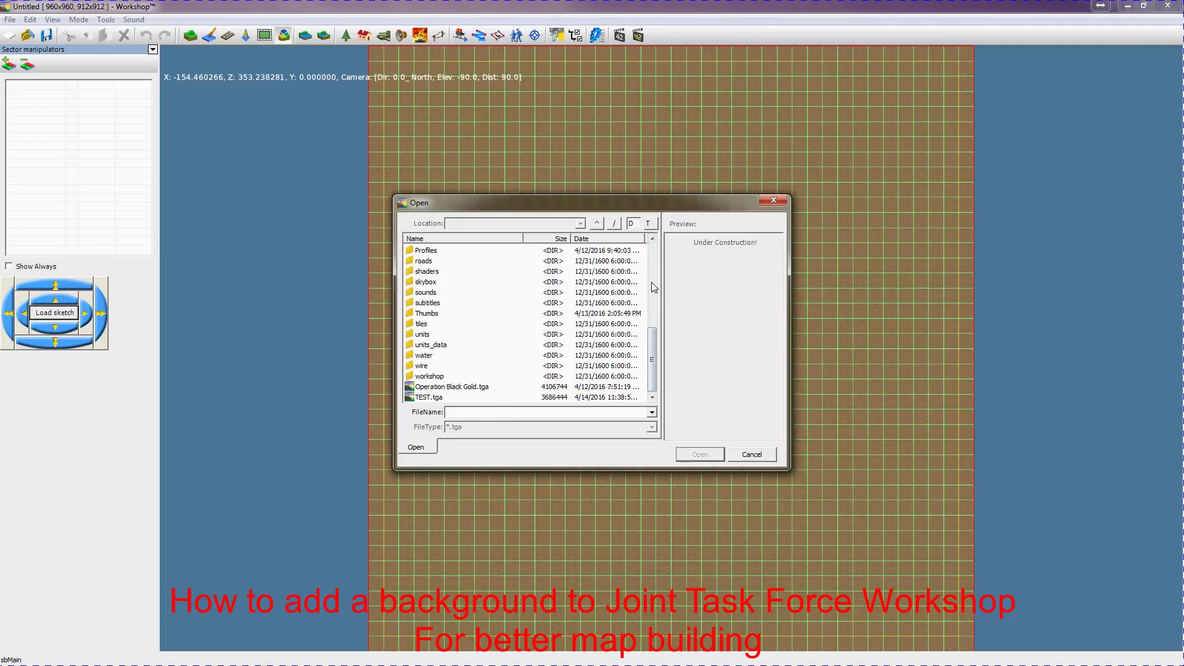
{"action": "double_click", "coordinate": [425, 397]}
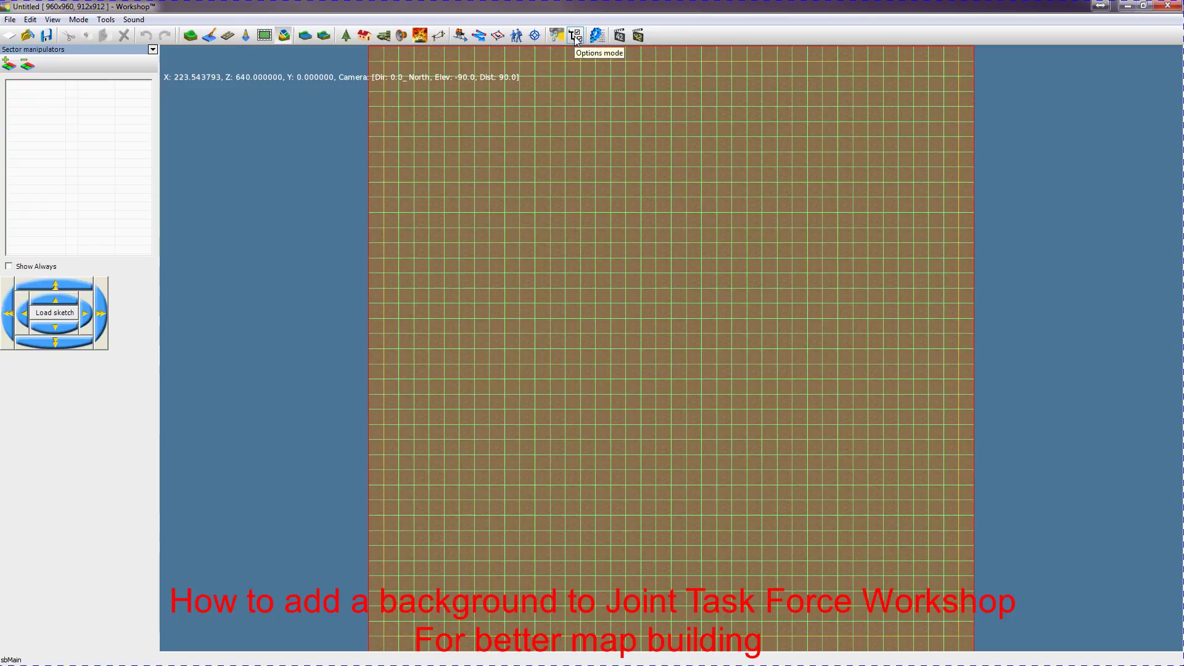
- Switch to the JTF Workshop Manual in Word, read its Load sketch description, and minimize the document
{"action": "key", "text": "alt+Tab"}
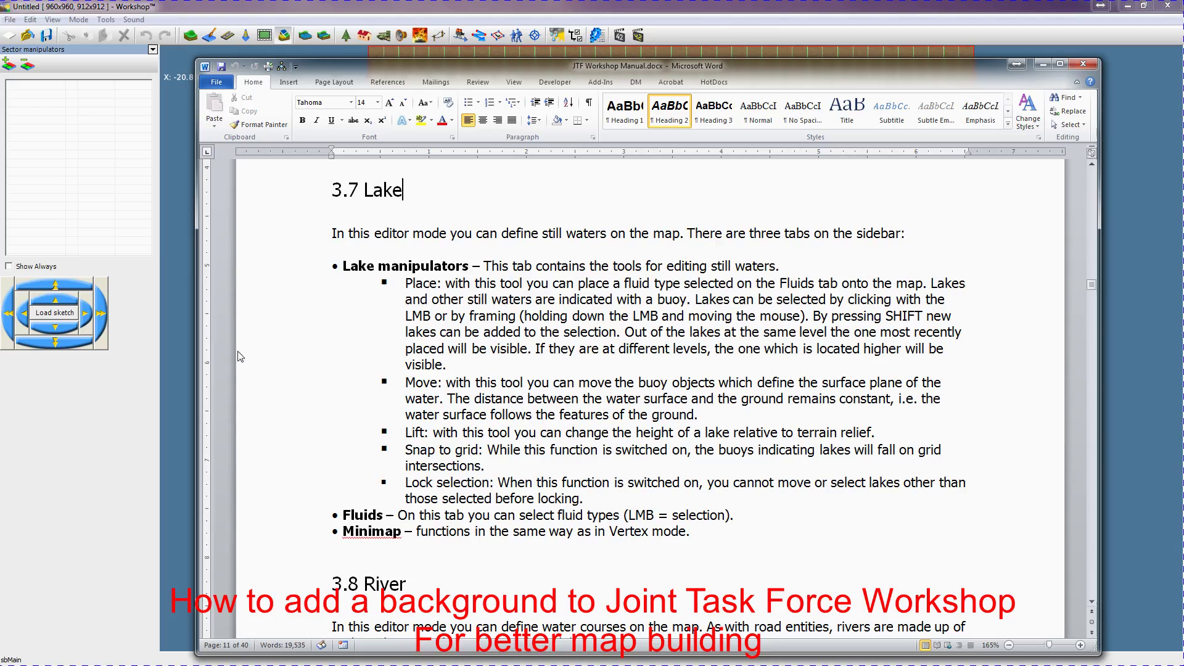
{"action": "scroll", "coordinate": [439, 494], "scroll_direction": "up", "scroll_amount": 5}
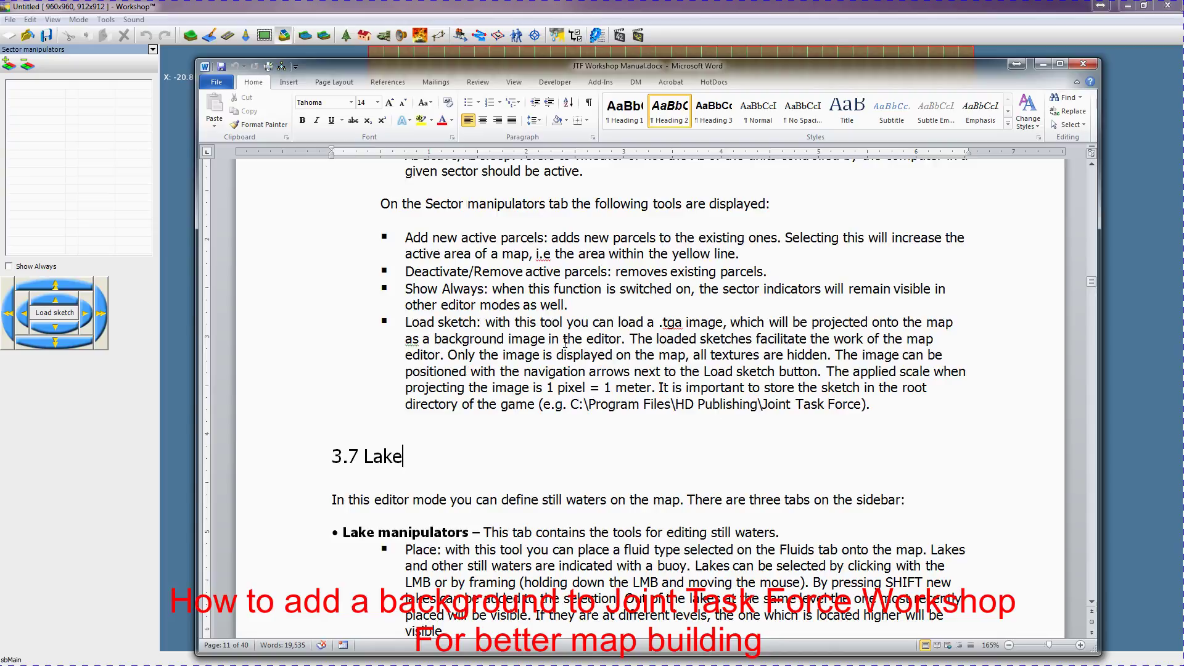
{"action": "left_click", "coordinate": [1042, 63]}
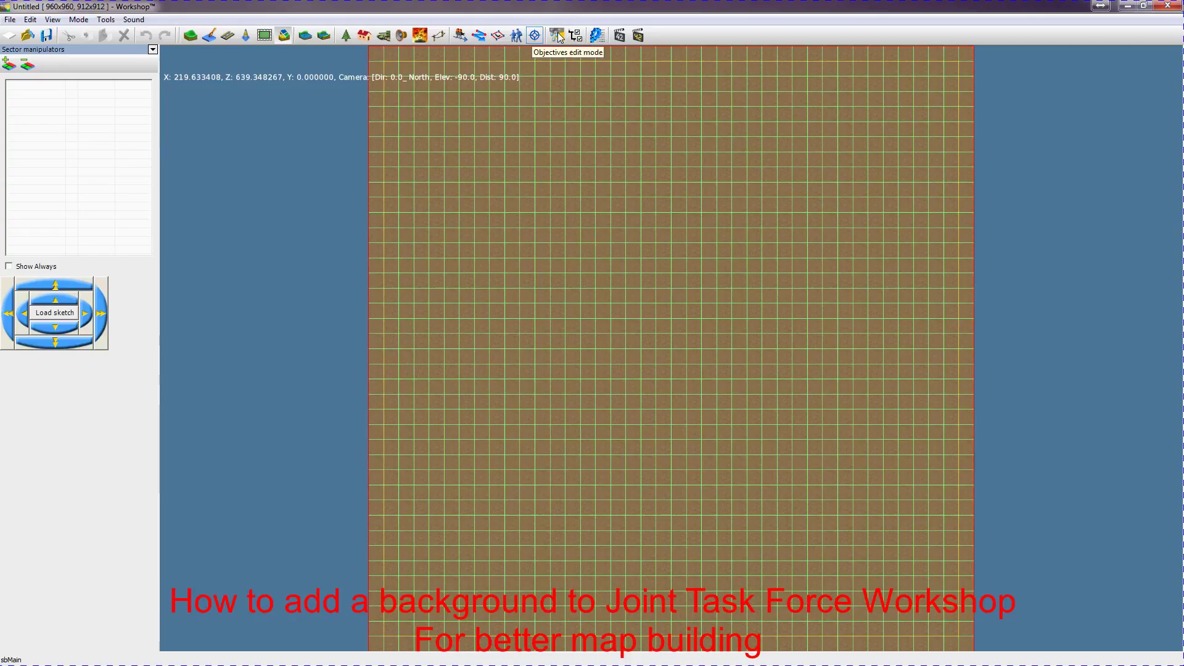
- Open the Workshop display options and set TextureType to Sketch texture
{"action": "left_click", "coordinate": [106, 21]}
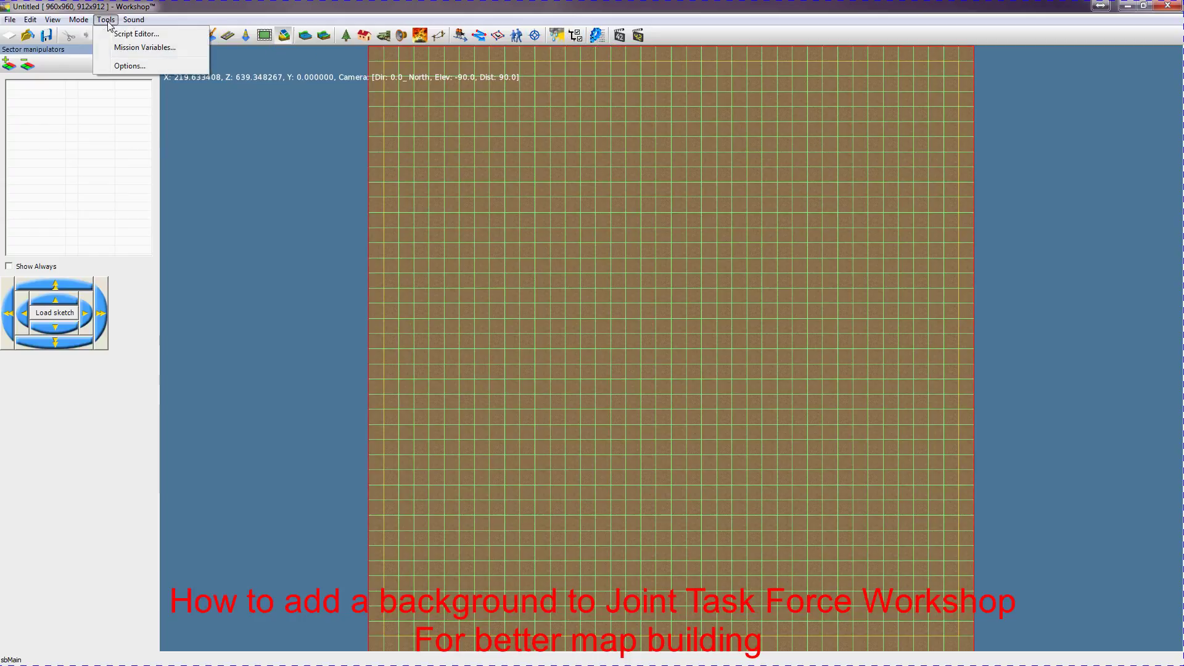
{"action": "left_click", "coordinate": [129, 65]}
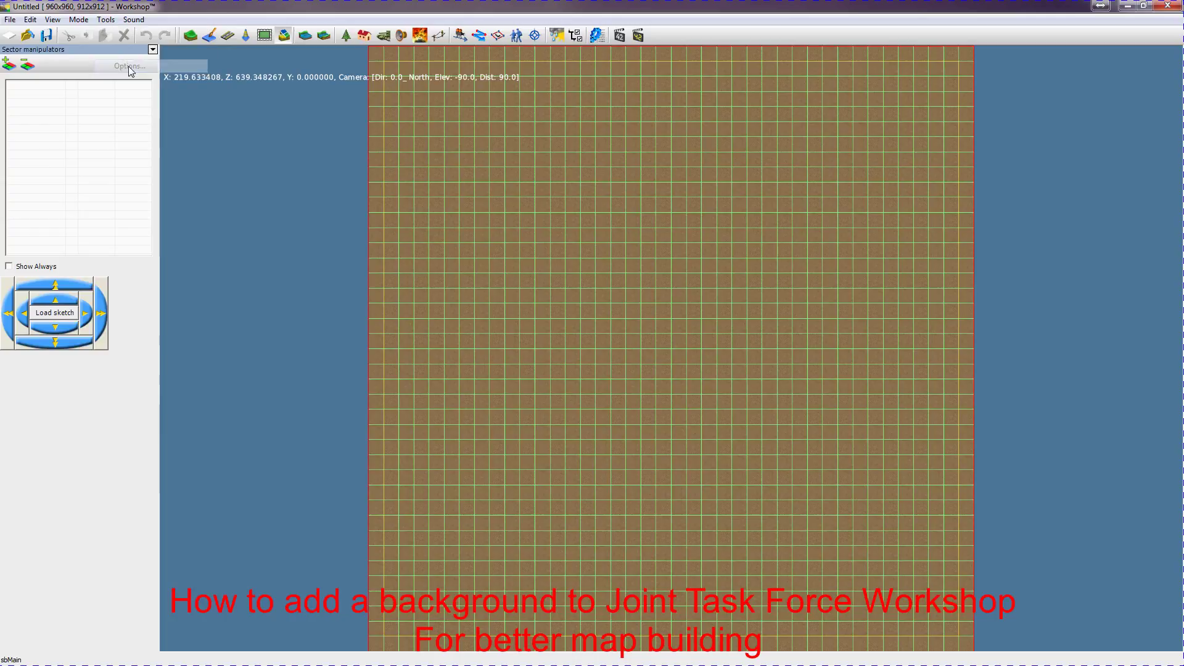
{"action": "left_click", "coordinate": [575, 37]}
{"action": "left_click", "coordinate": [106, 20]}
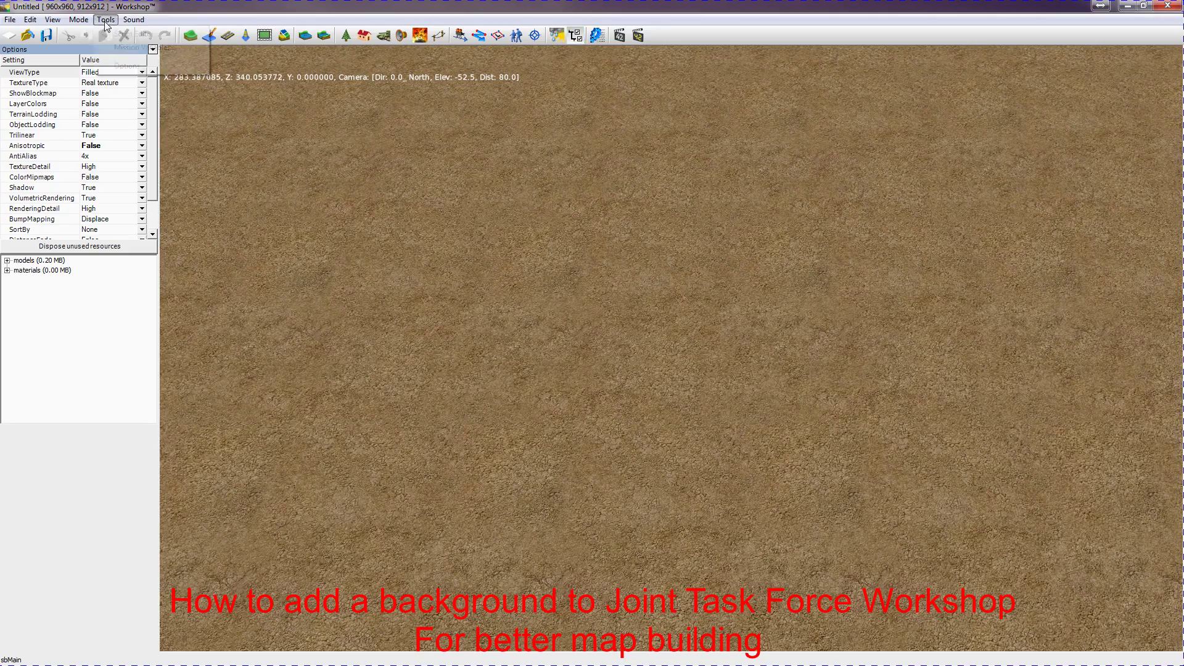
{"action": "left_click", "coordinate": [128, 65]}
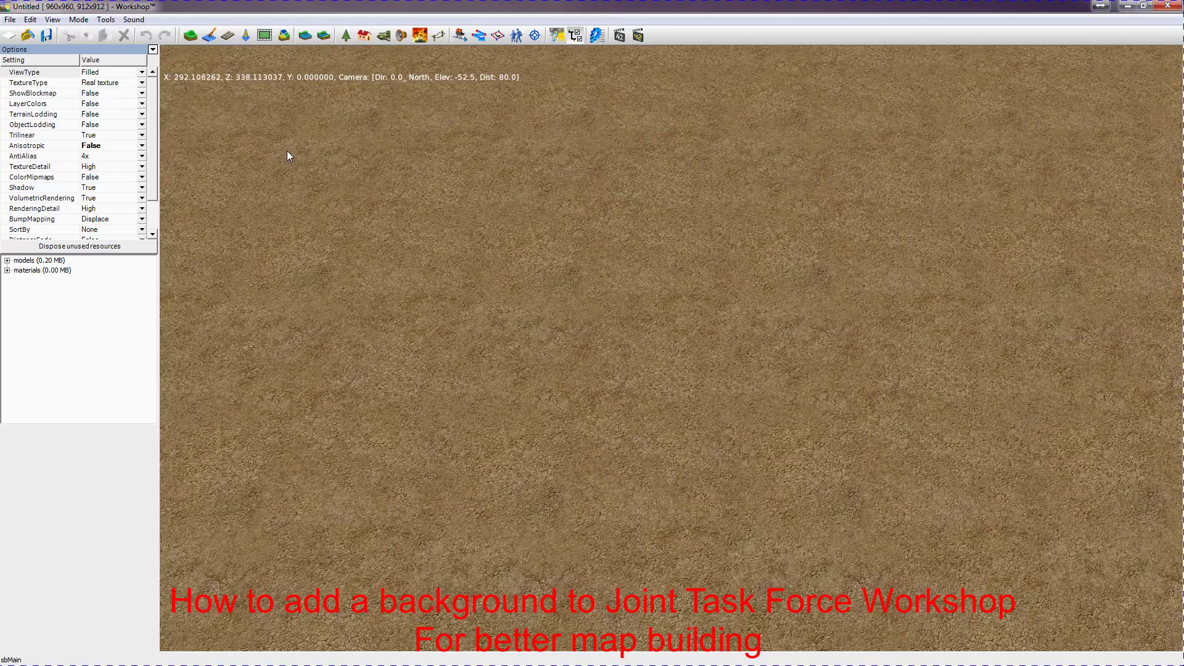
{"action": "left_click", "coordinate": [19, 85]}
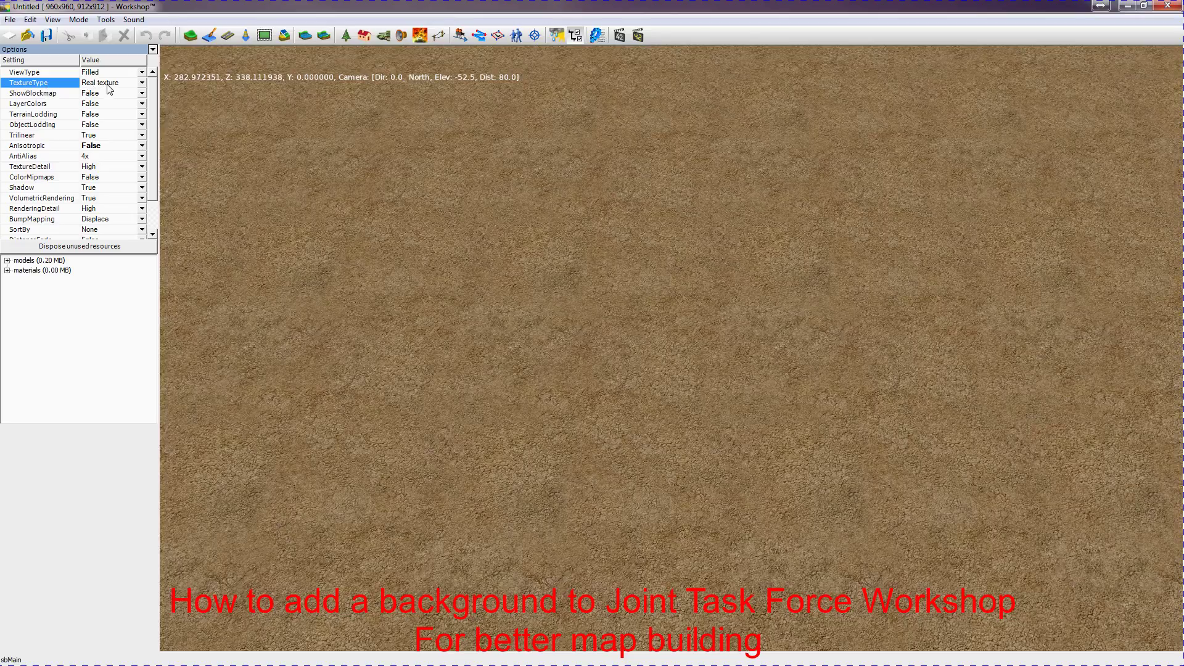
{"action": "left_click", "coordinate": [142, 84]}
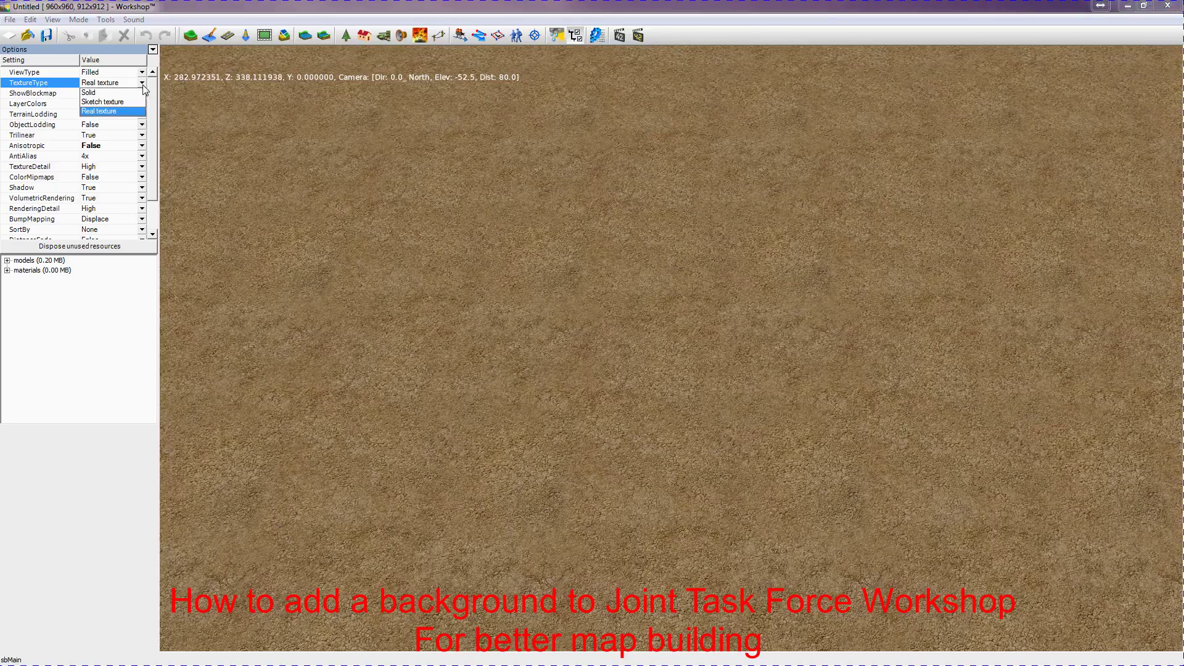
{"action": "left_click", "coordinate": [103, 102]}
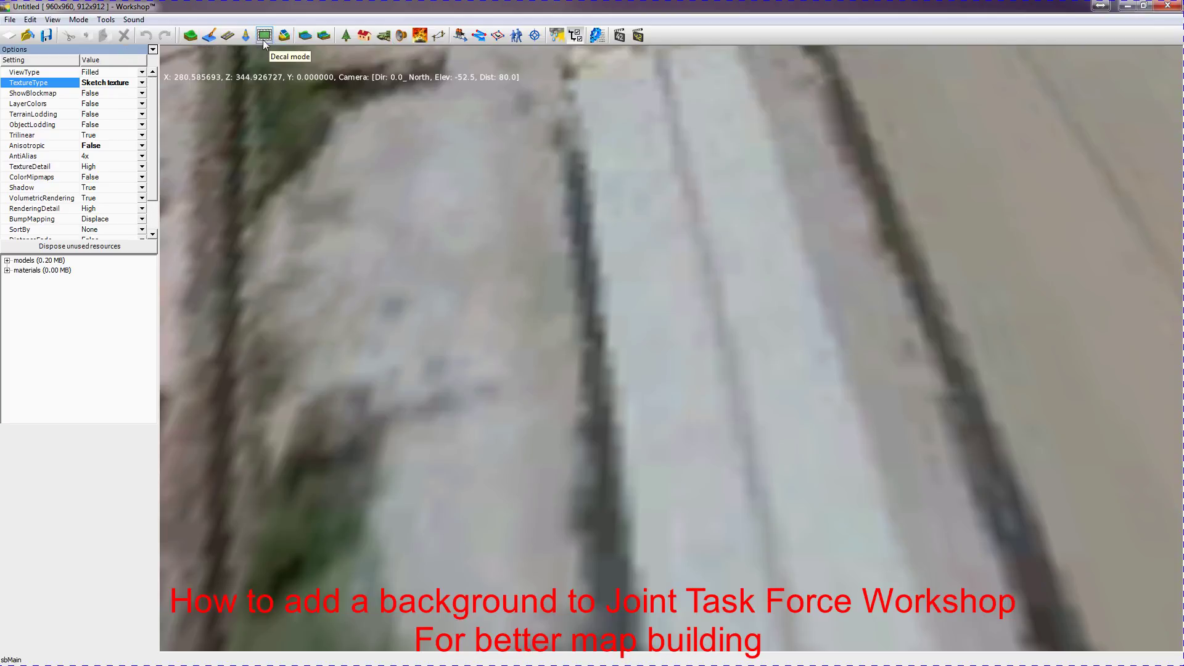
- Check the projected sketch over the whole map in sector mode, and return to the close-up terrain view in vertex mode
{"action": "left_click", "coordinate": [285, 36]}
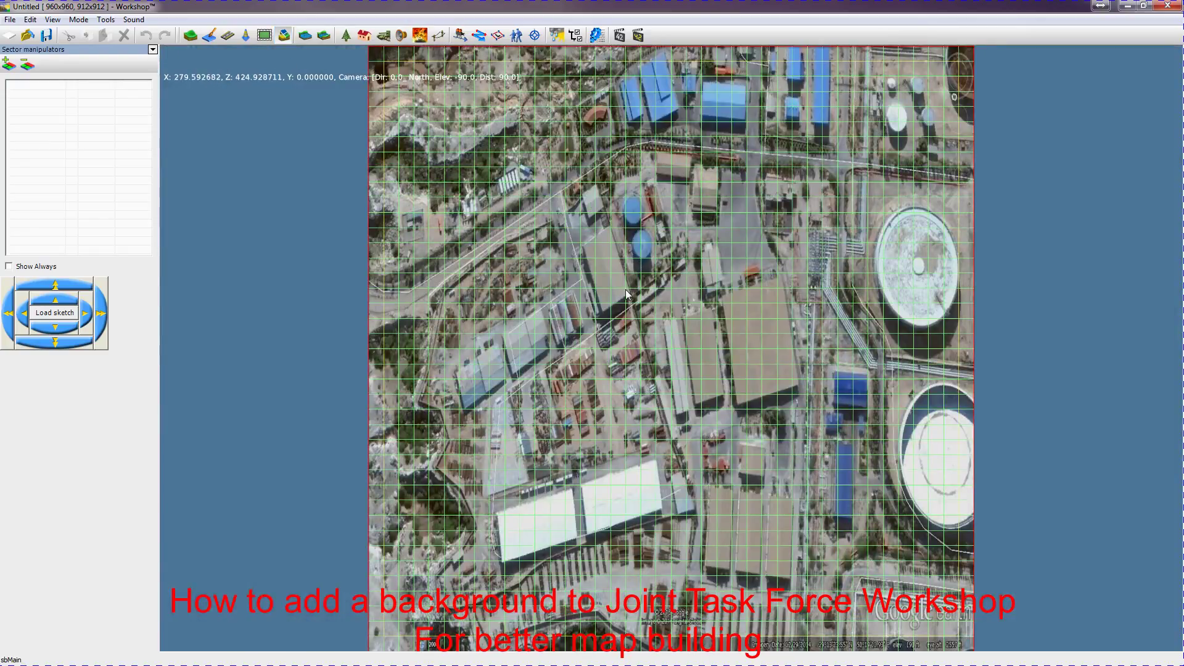
{"action": "left_click", "coordinate": [190, 37]}
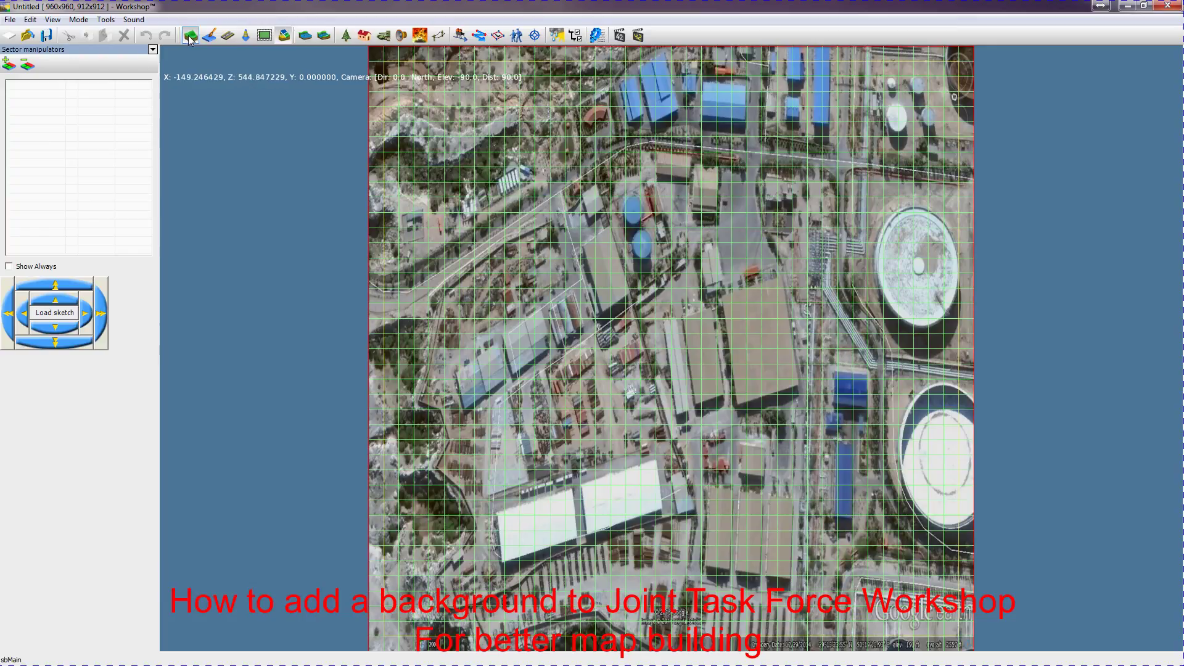
{"action": "left_click", "coordinate": [534, 288]}
{"action": "scroll", "coordinate": [535, 287], "scroll_direction": "up", "scroll_amount": 2}
{"action": "scroll", "coordinate": [536, 287], "scroll_direction": "down", "scroll_amount": 2}
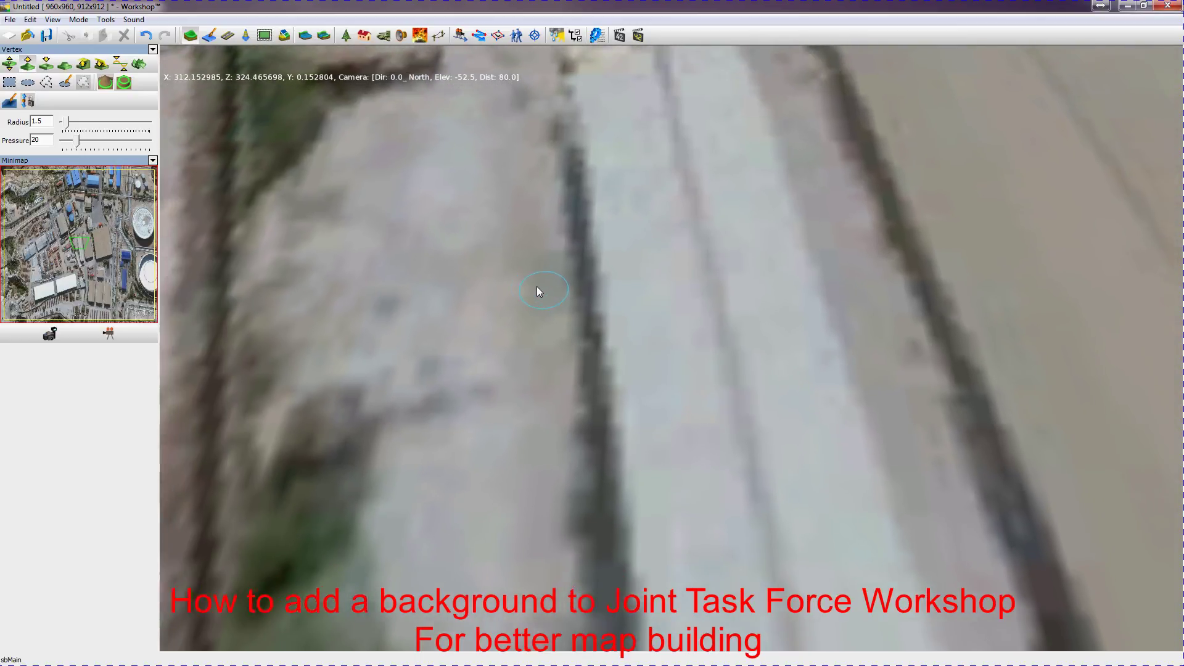
- Examine the projected sketch's ground detail around the open yard near the map's centre at close and default camera distances
{"action": "right_click_drag", "start_coordinate": [534, 286], "coordinate": [560, 261]}
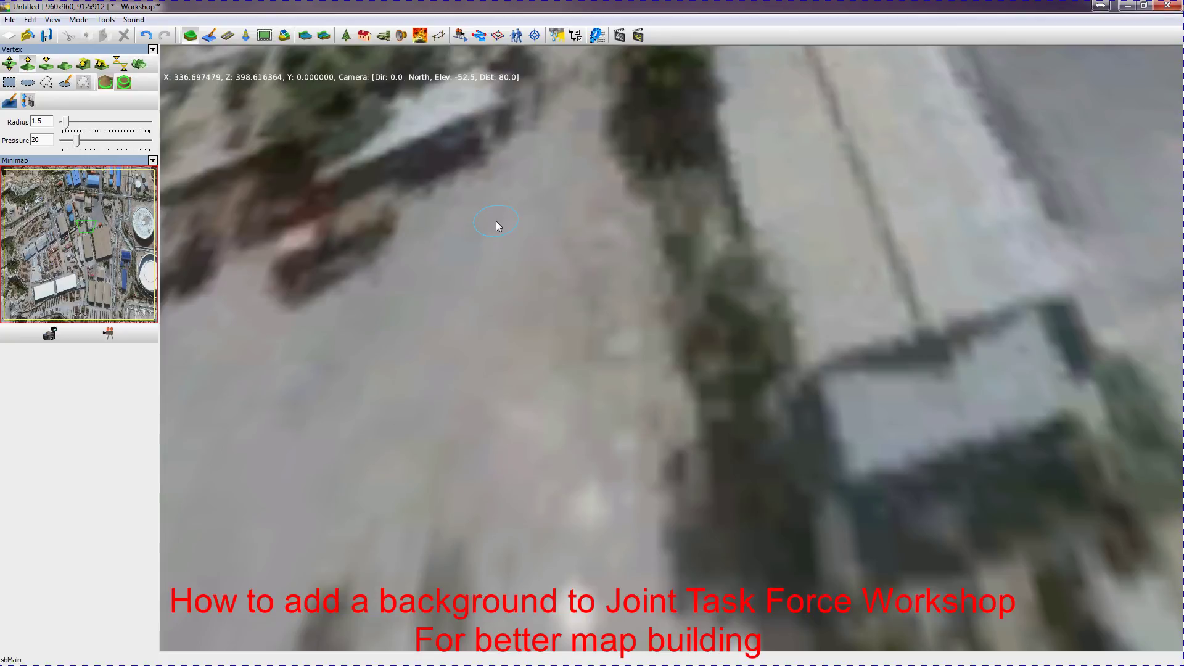
{"action": "right_click_drag", "start_coordinate": [495, 221], "coordinate": [496, 221]}
{"action": "right_click_drag", "start_coordinate": [645, 195], "coordinate": [645, 195]}
{"action": "right_click_drag", "start_coordinate": [545, 139], "coordinate": [546, 139]}
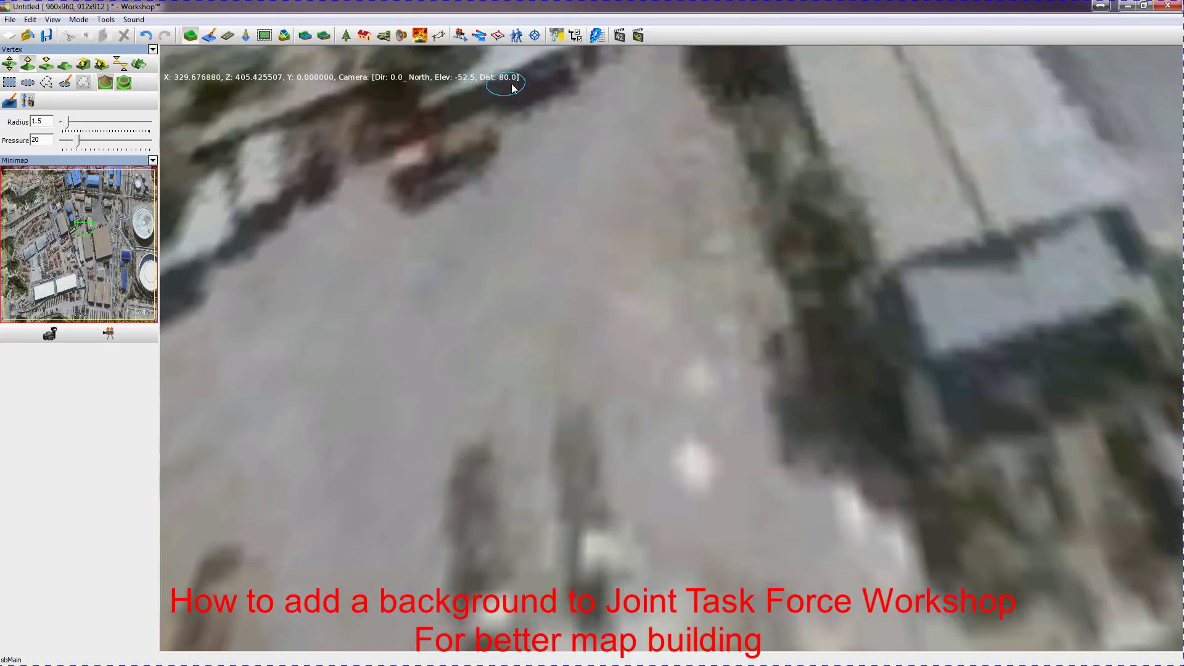
{"action": "scroll", "coordinate": [561, 214], "scroll_direction": "up", "scroll_amount": 5}
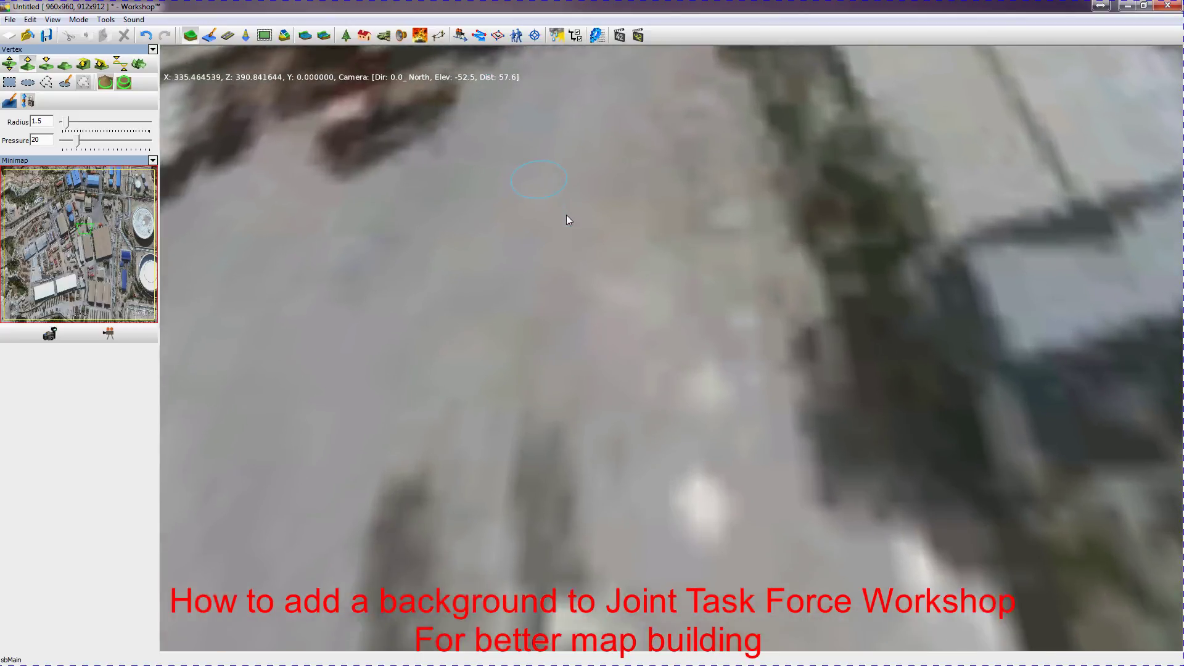
{"action": "scroll", "coordinate": [562, 223], "scroll_direction": "down", "scroll_amount": 5}
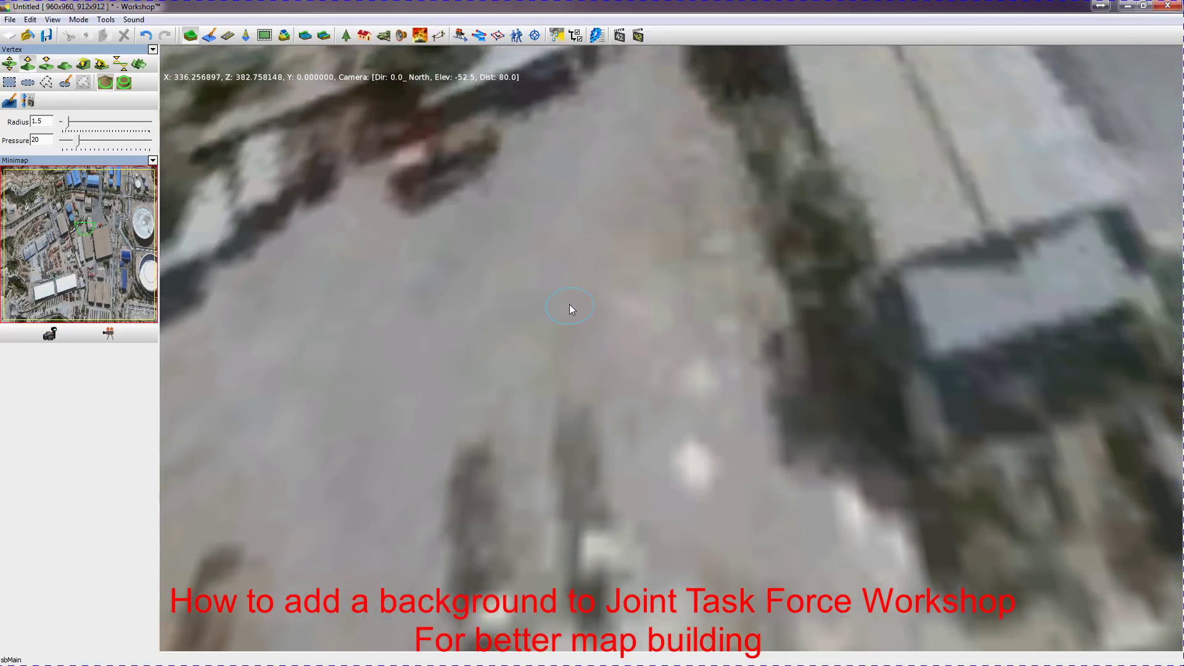
{"action": "scroll", "coordinate": [571, 308], "scroll_direction": "up", "scroll_amount": 8}
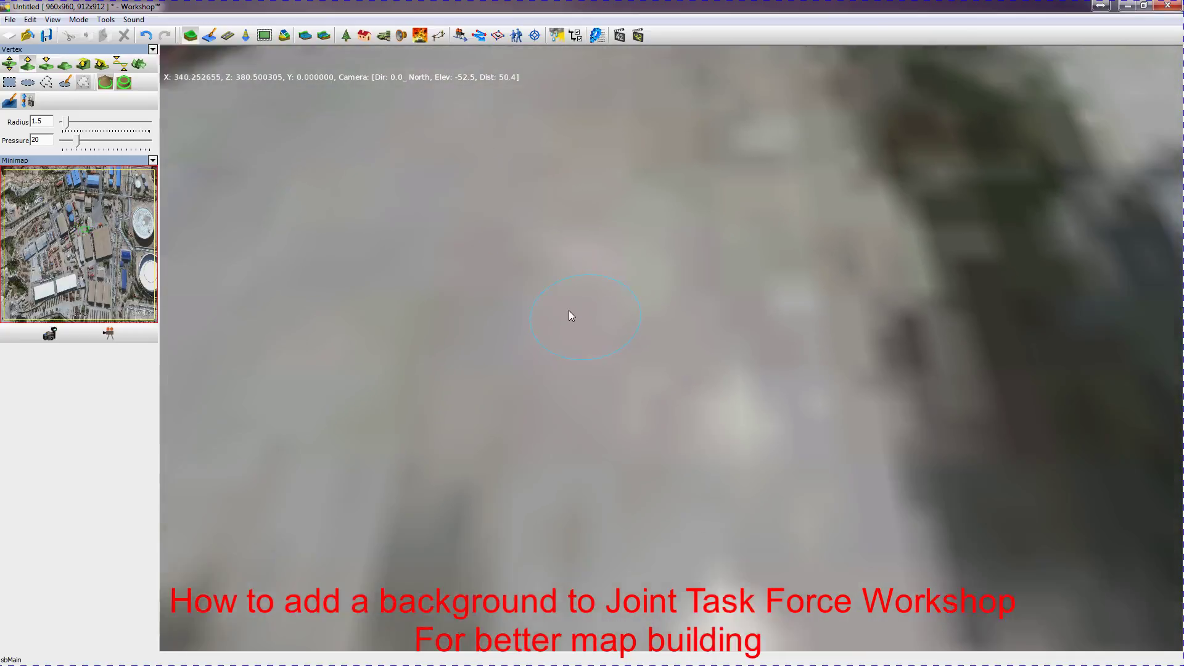
{"action": "scroll", "coordinate": [569, 316], "scroll_direction": "down", "scroll_amount": 8}
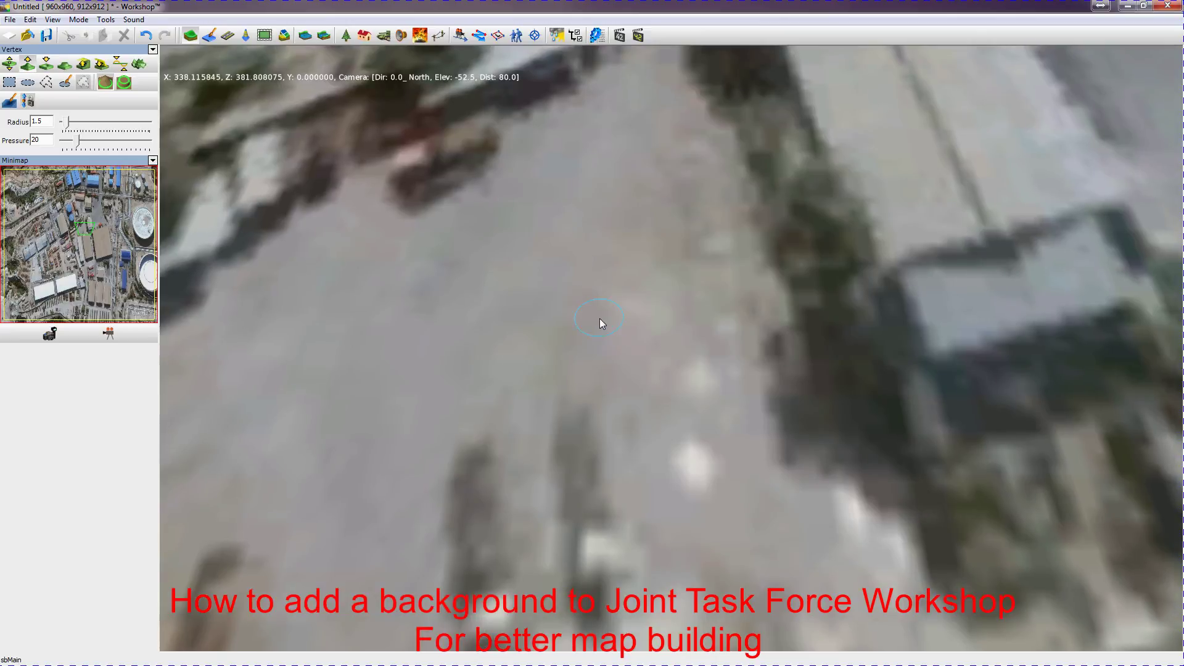
{"action": "scroll", "coordinate": [599, 318], "scroll_direction": "up", "scroll_amount": 6}
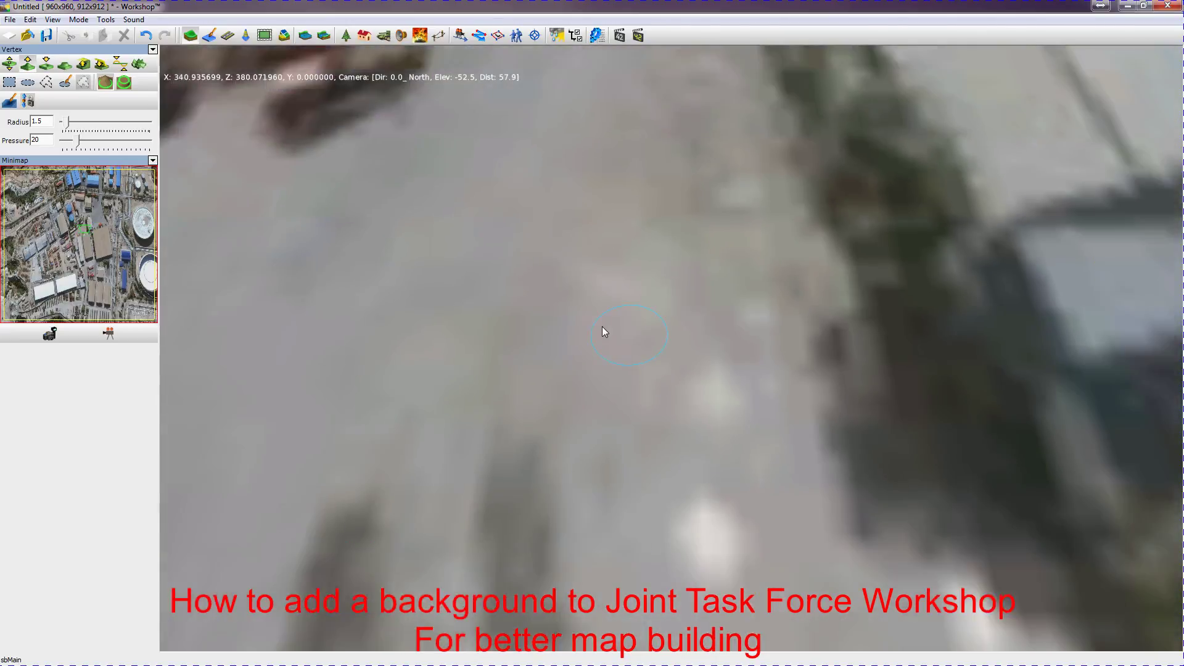
{"action": "scroll", "coordinate": [602, 331], "scroll_direction": "down", "scroll_amount": 6}
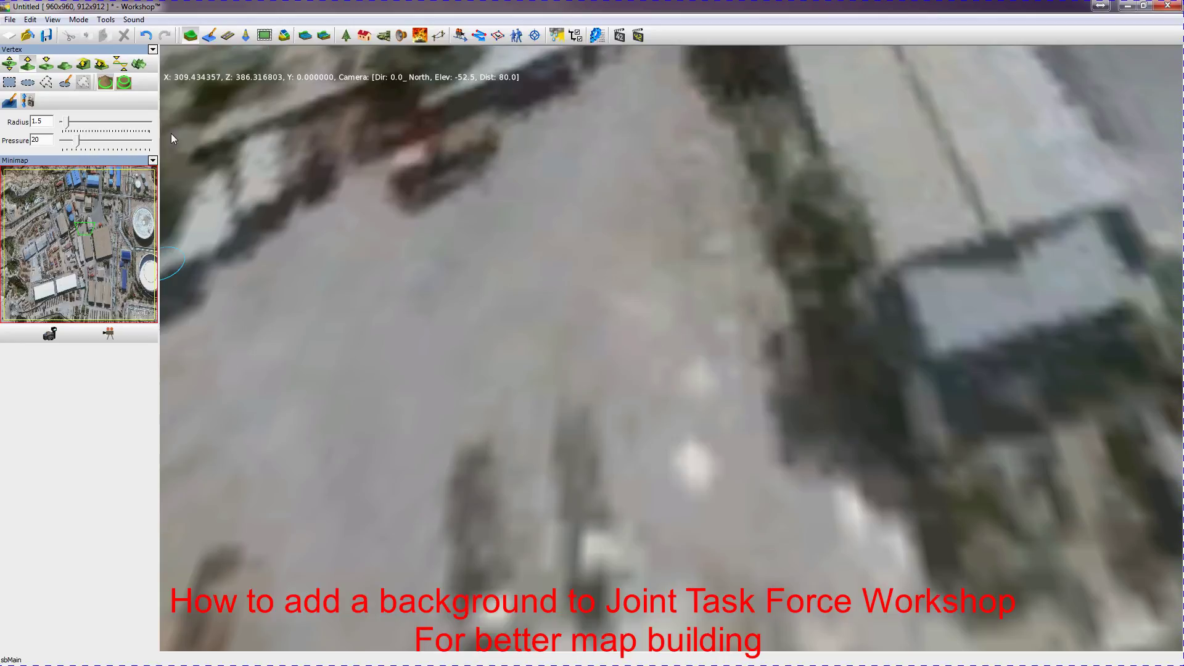
- Compare the whole-map sketch in sector mode with its close-up terrain view in vertex mode
{"action": "left_click", "coordinate": [284, 35]}
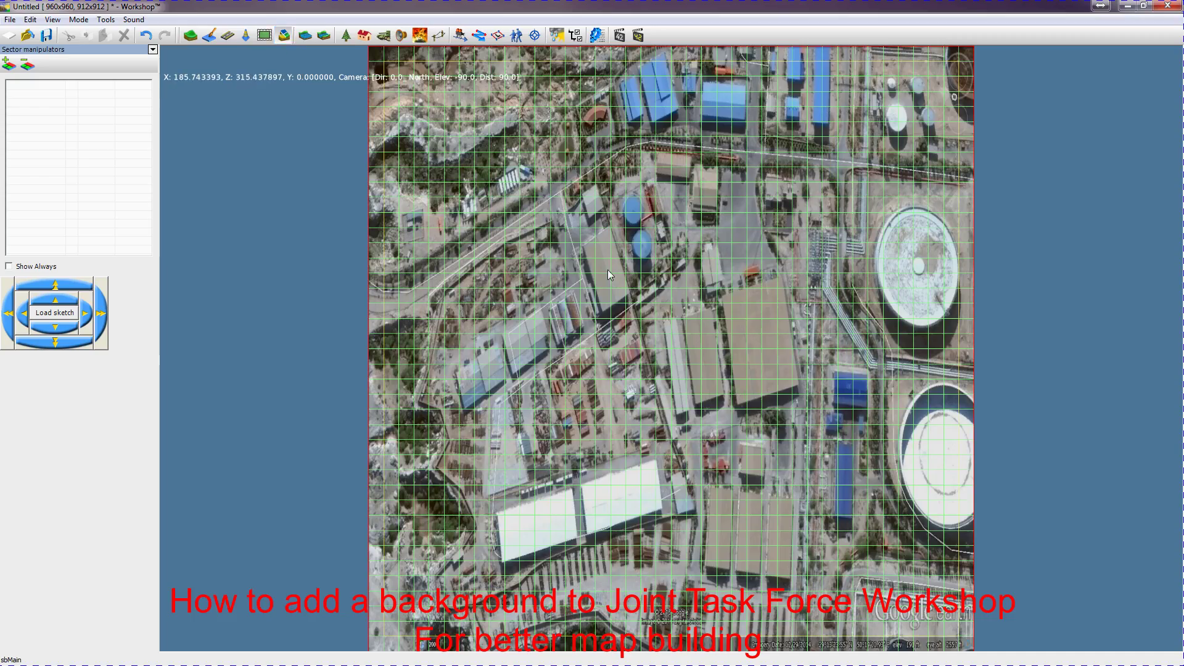
{"action": "left_click", "coordinate": [190, 35]}
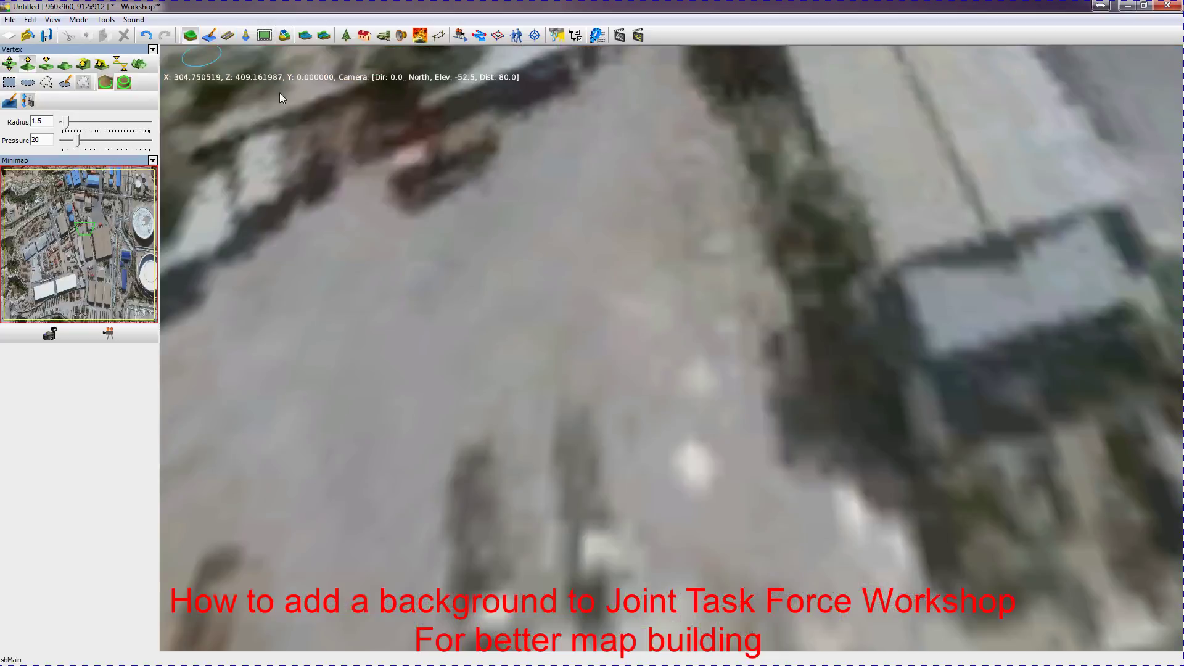
{"action": "scroll", "coordinate": [806, 317], "scroll_direction": "up", "scroll_amount": 4}
{"action": "scroll", "coordinate": [794, 312], "scroll_direction": "down", "scroll_amount": 4}
- Inspect the sketch from the map's northwest edge eastward across the hills to the curved red-roofed building
{"action": "left_click", "coordinate": [14, 196]}
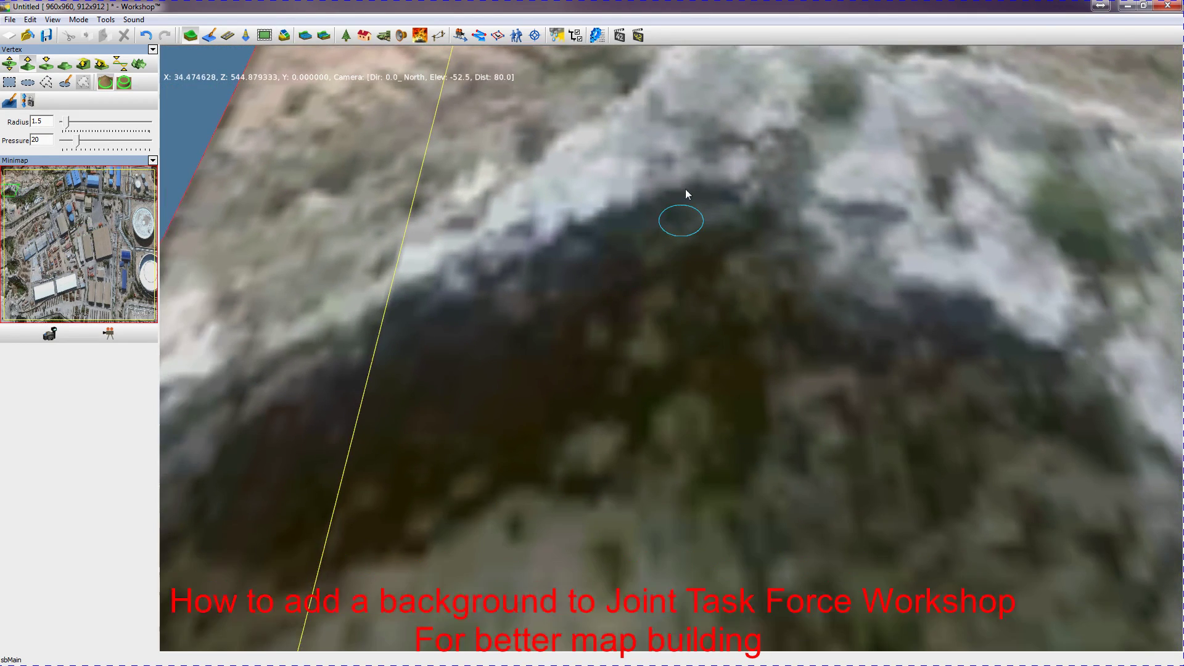
{"action": "key", "text": "Left"}
{"action": "key", "text": "Up"}
{"action": "key", "text": "Down"}
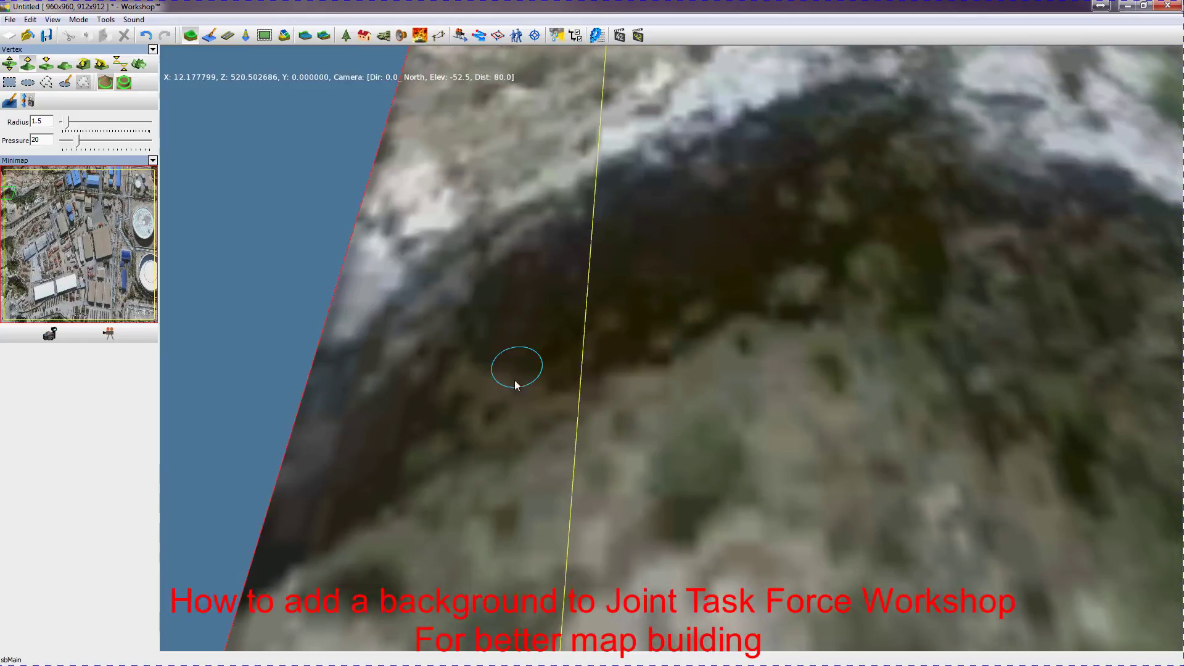
{"action": "key", "text": "Right"}
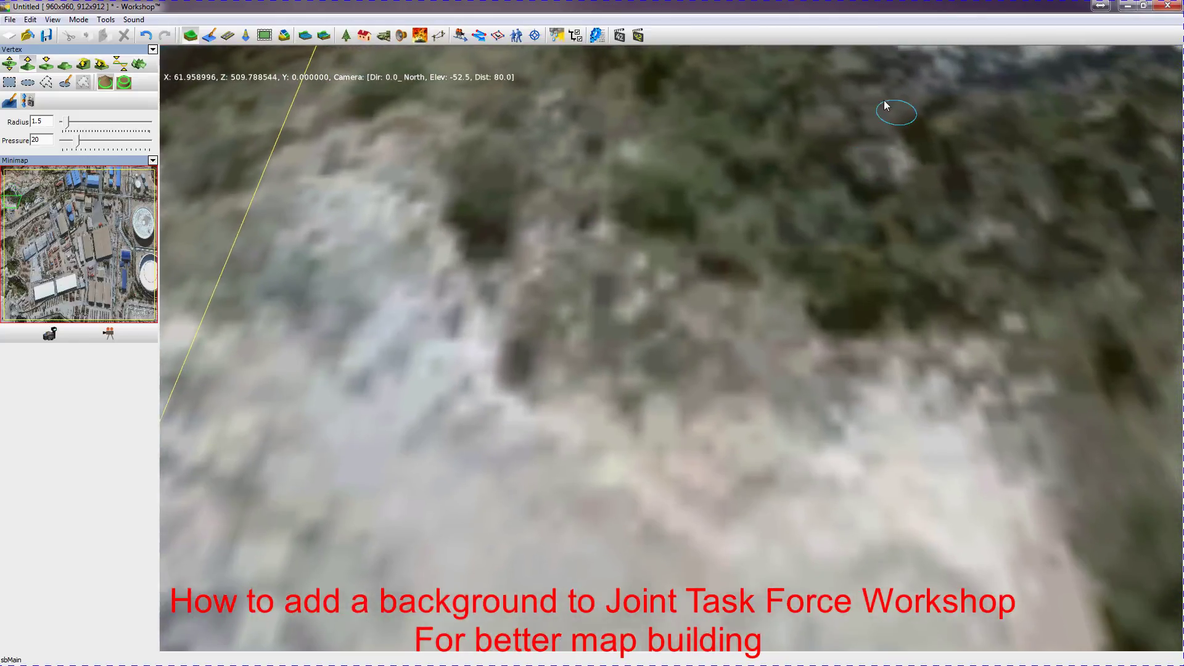
{"action": "key", "text": "Right"}
{"action": "key", "text": "Up"}
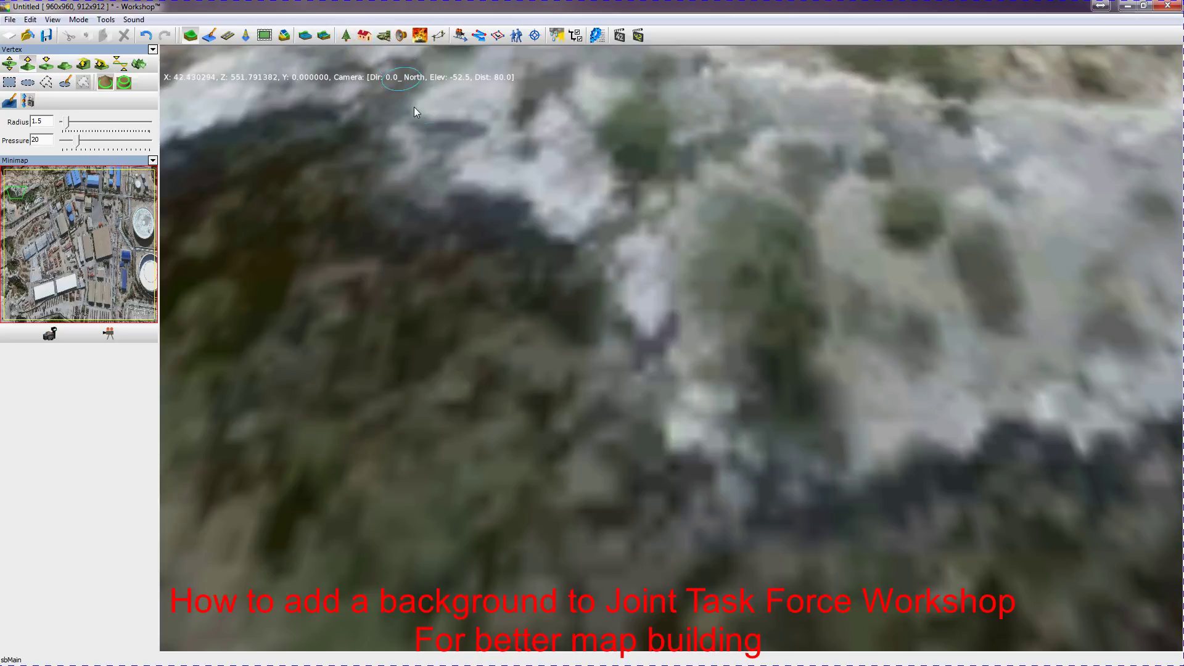
{"action": "key", "text": "Right"}
{"action": "key", "text": "Up"}
{"action": "key", "text": "Right"}
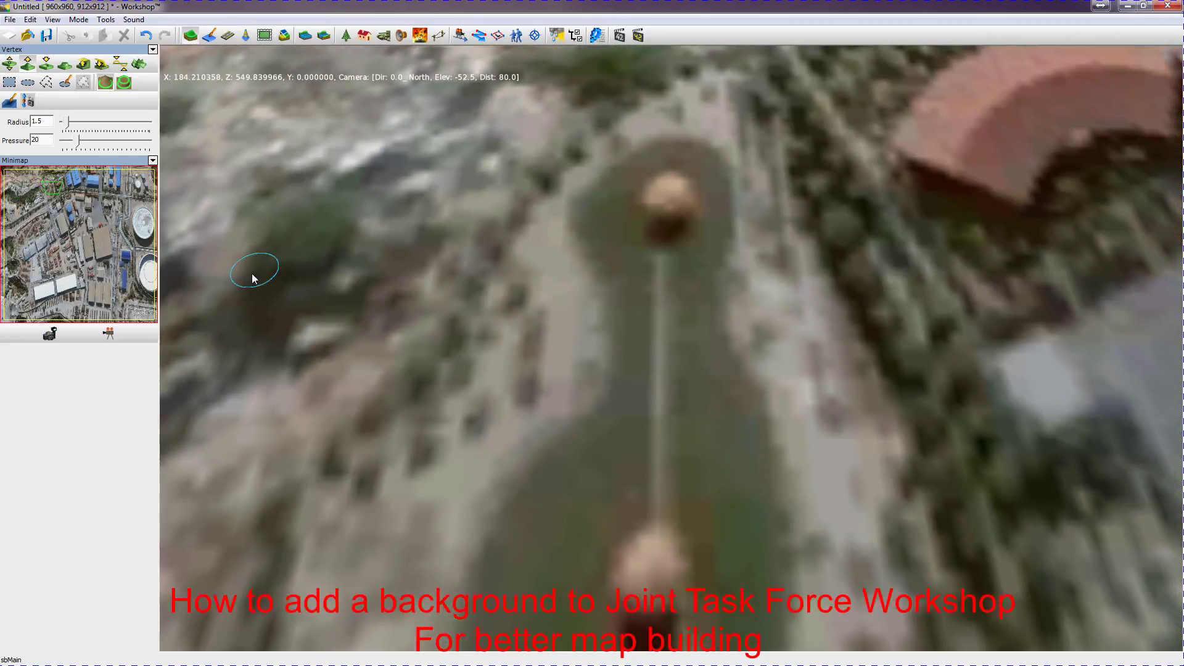
{"action": "key", "text": "Right"}
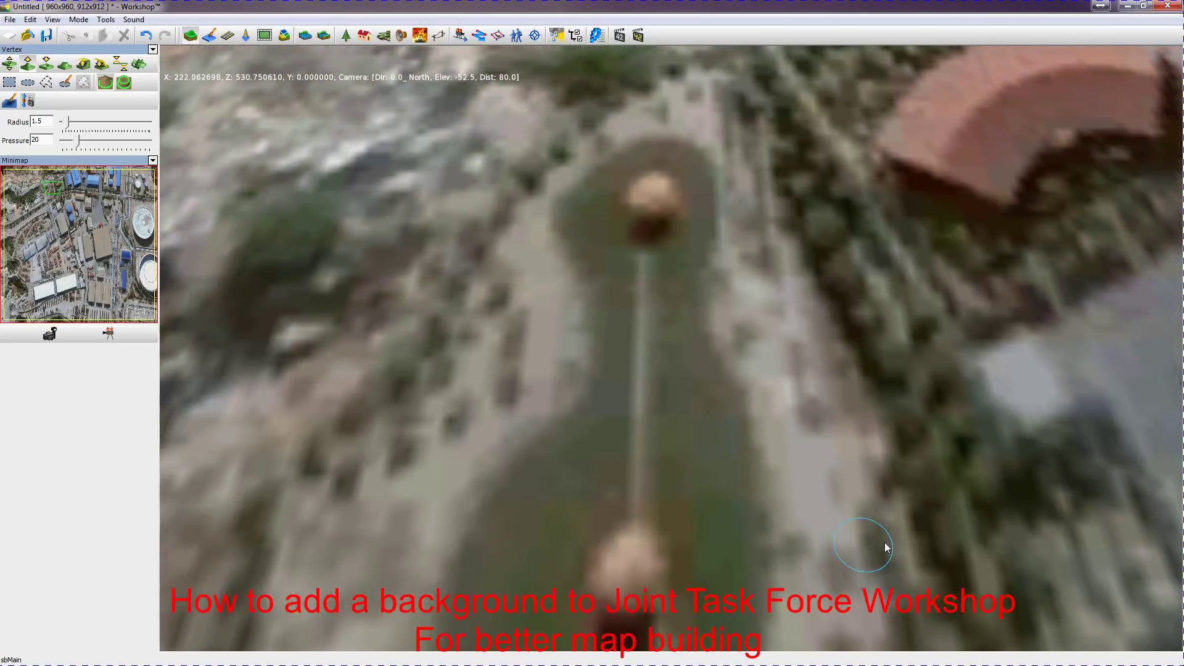
{"action": "key", "text": "Right"}
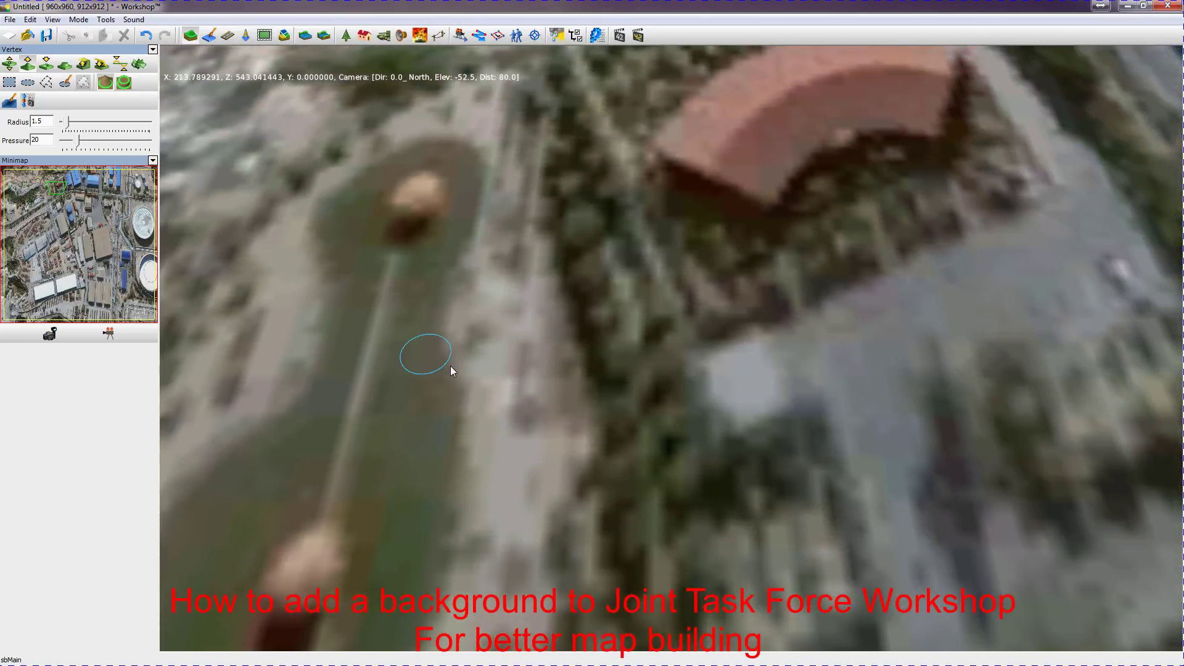